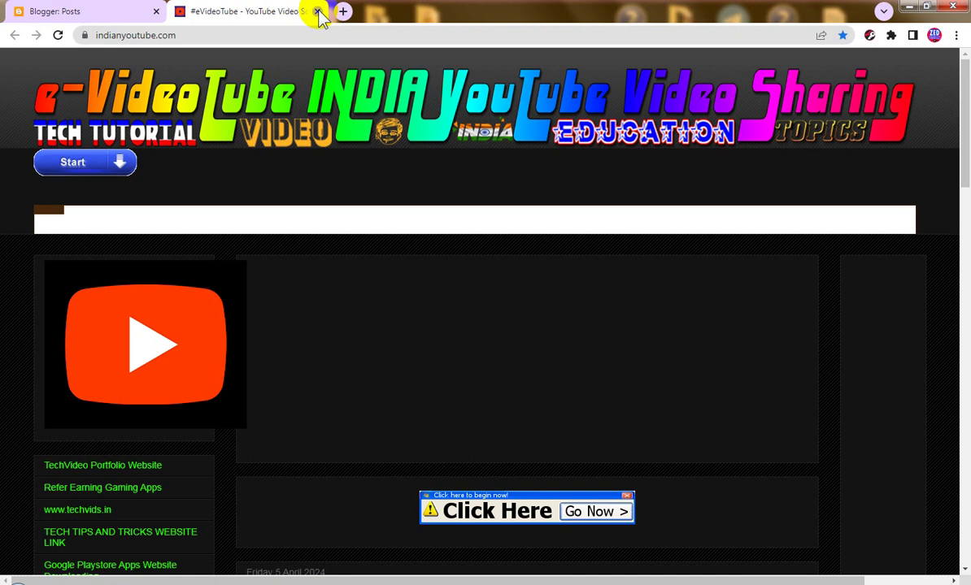
Close the blog's home page and open the play.gamepix.com {Flamit} post for editing in a new tab
left_click(317, 12)
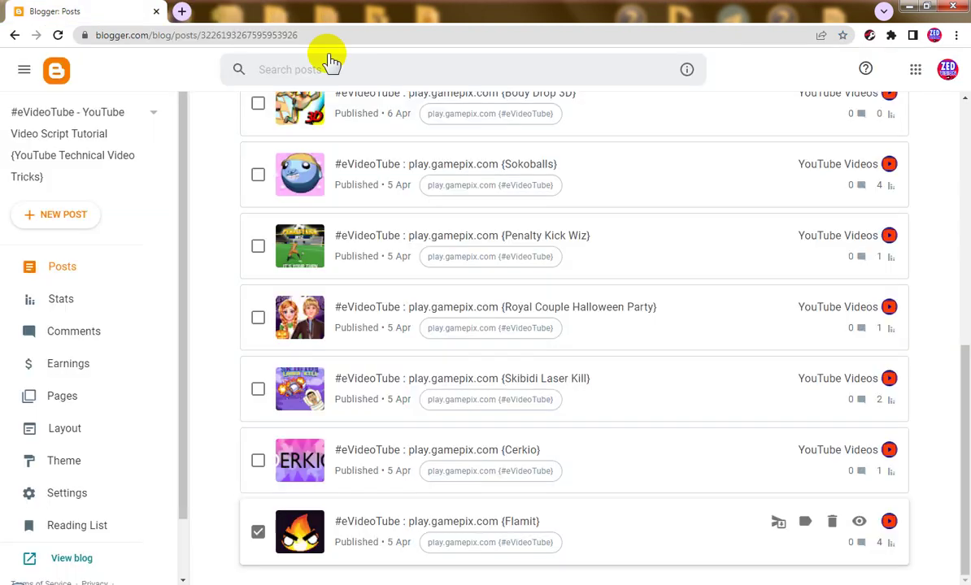
middle_click(411, 480)
left_click(286, 12)
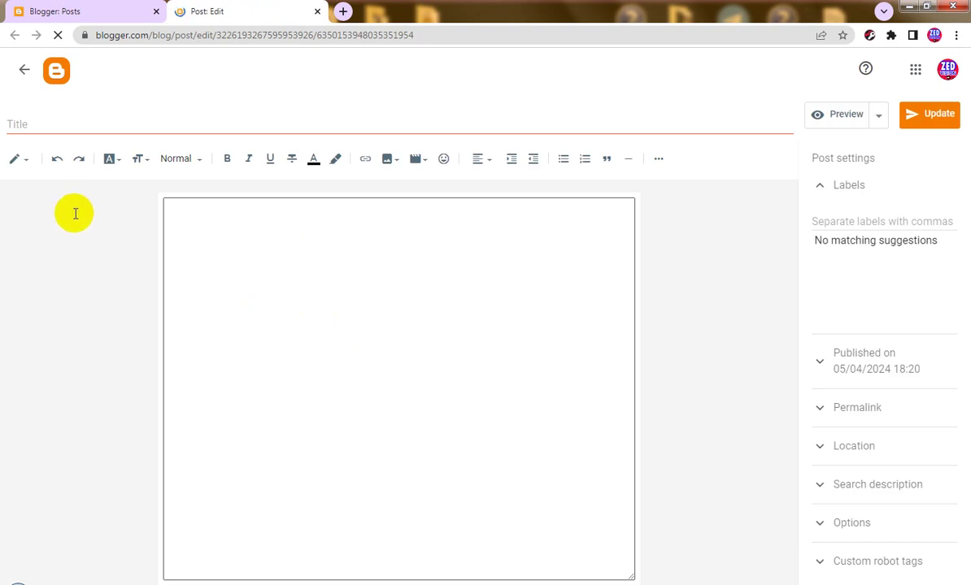
Copy the whole selected auto-scroll script from the untitled Notepad document, then minimise Notepad to return to the post editor
left_click(238, 582)
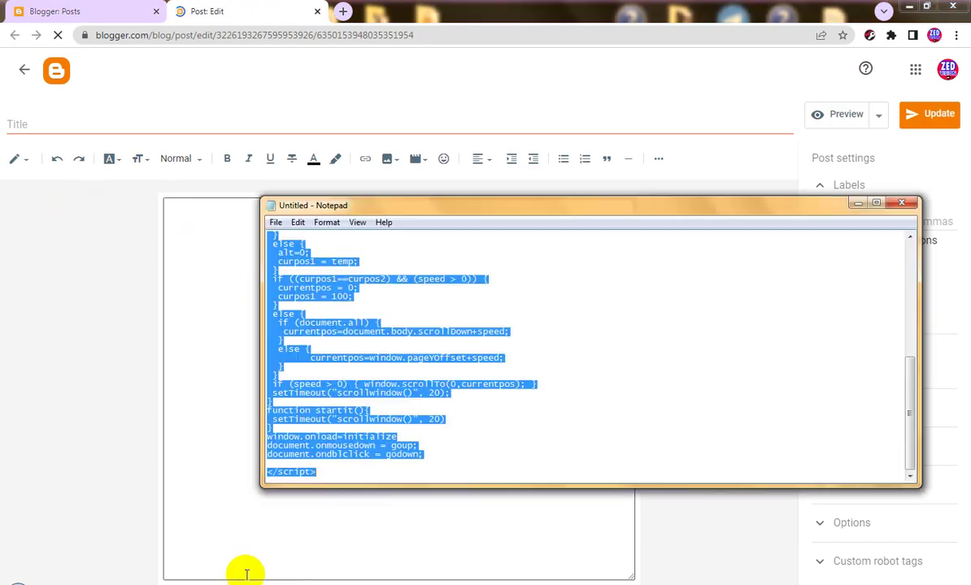
left_click(299, 223)
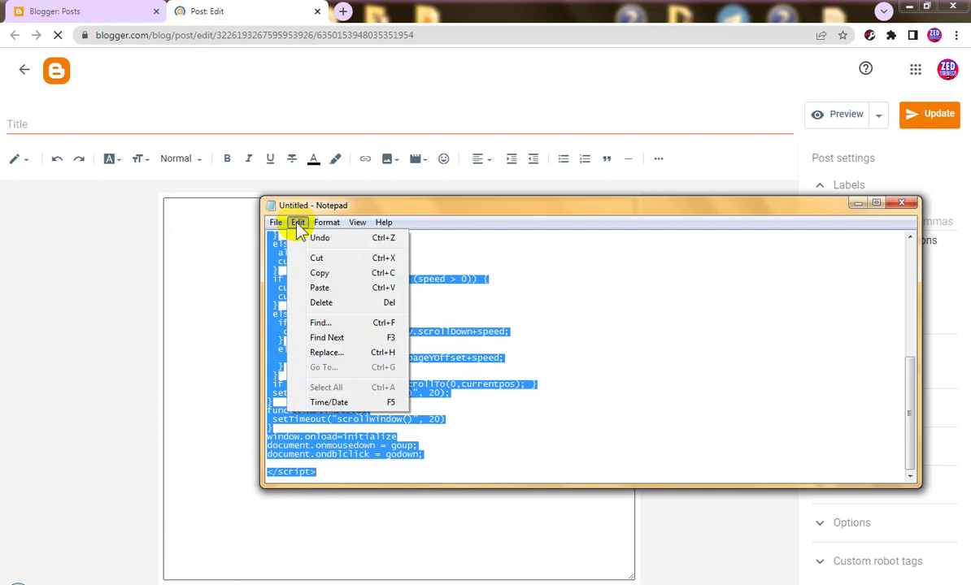
left_click(321, 273)
left_click(854, 203)
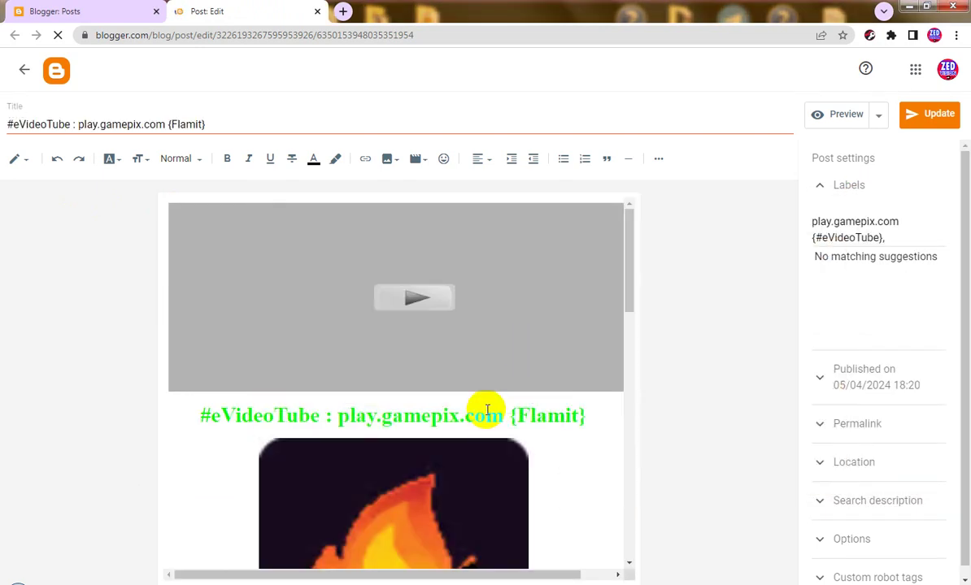
Switch the Flamit post to HTML view and paste the copied script on a new line above the existing code
left_click(17, 162)
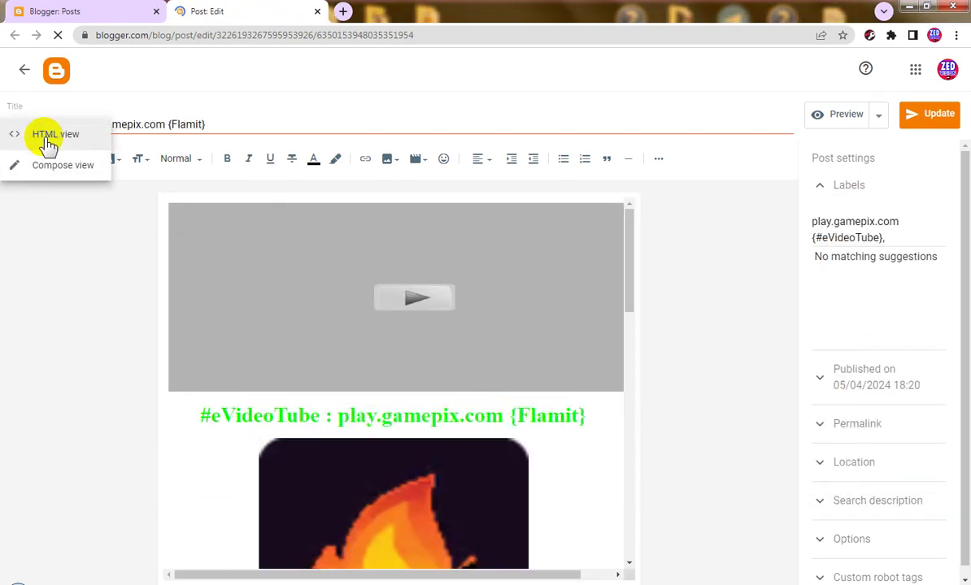
left_click(43, 143)
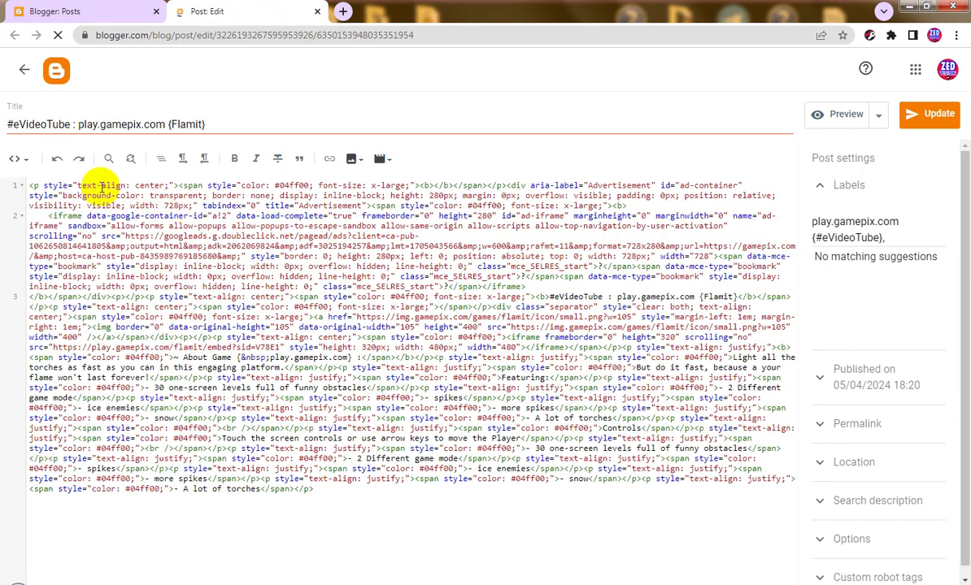
left_click(57, 173)
key("Return")
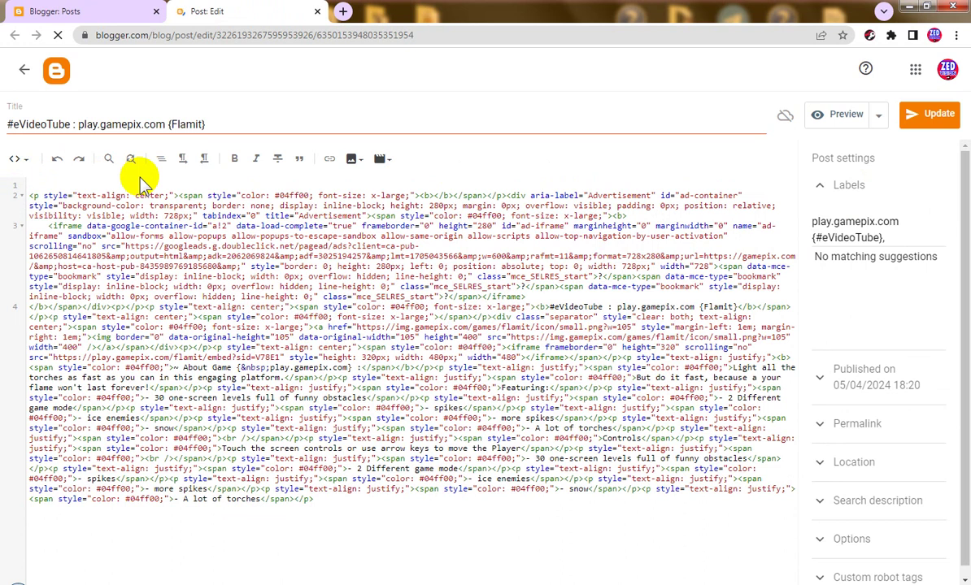
key("ctrl+v")
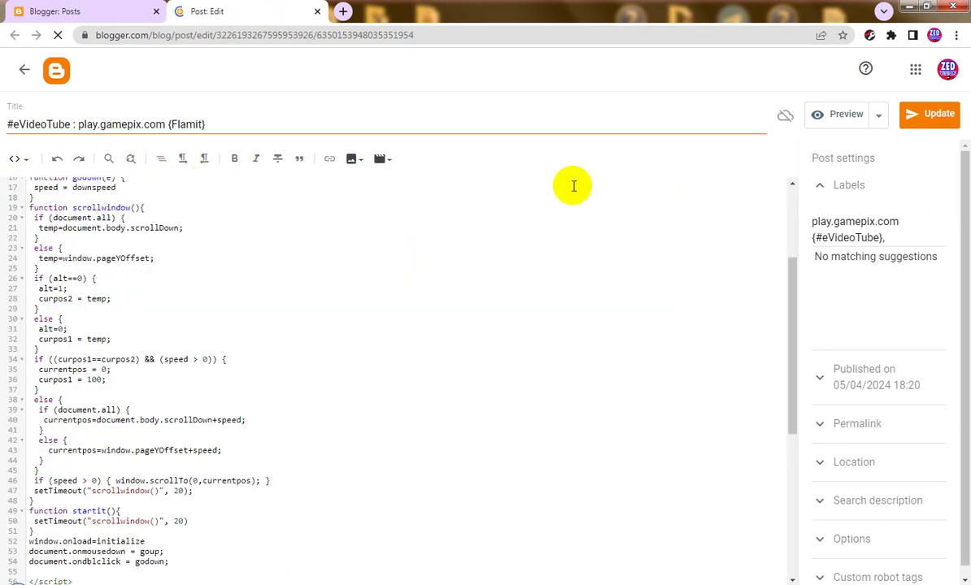
Update the published Flamit post with the added script and close its editor tab
scroll(471, 386, "up", 3)
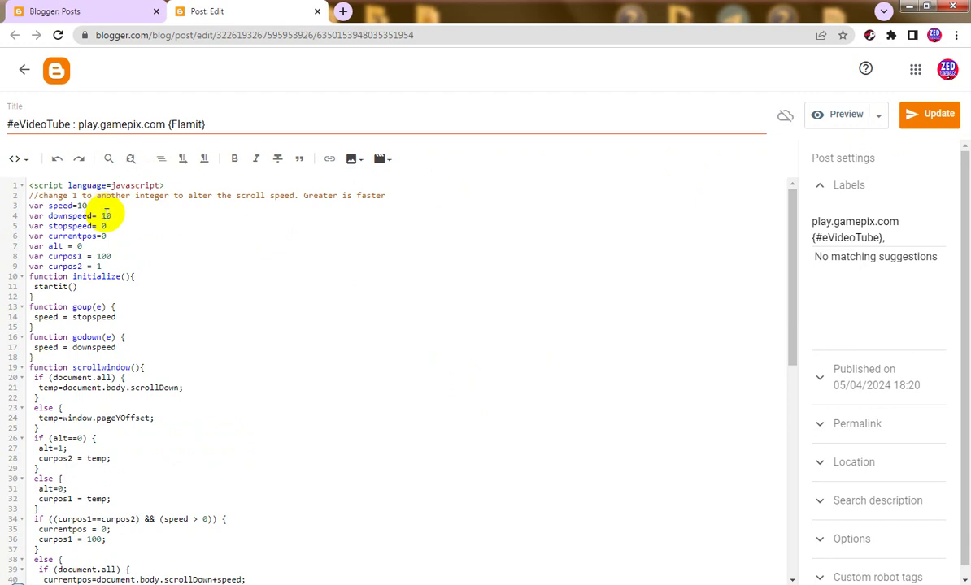
left_click(927, 123)
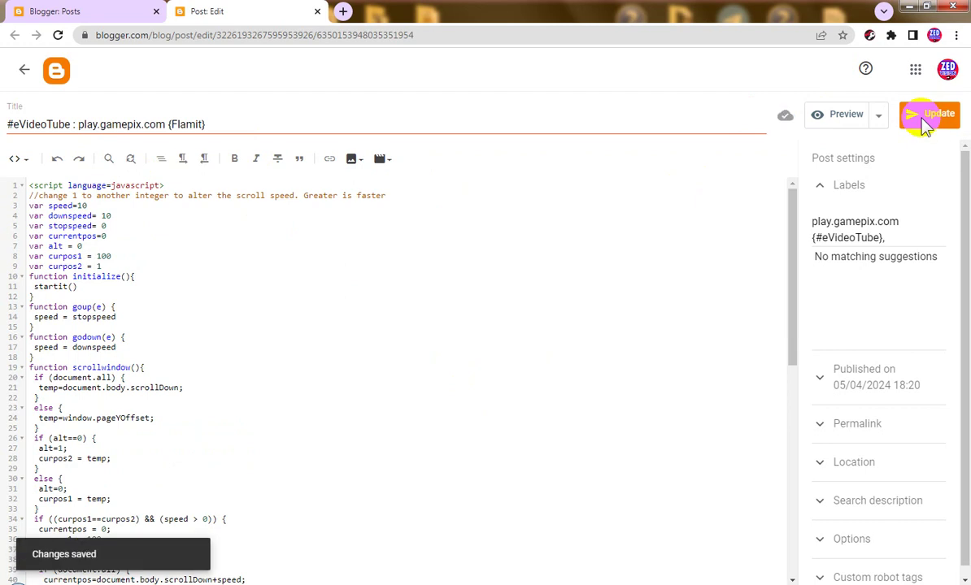
left_click(318, 11)
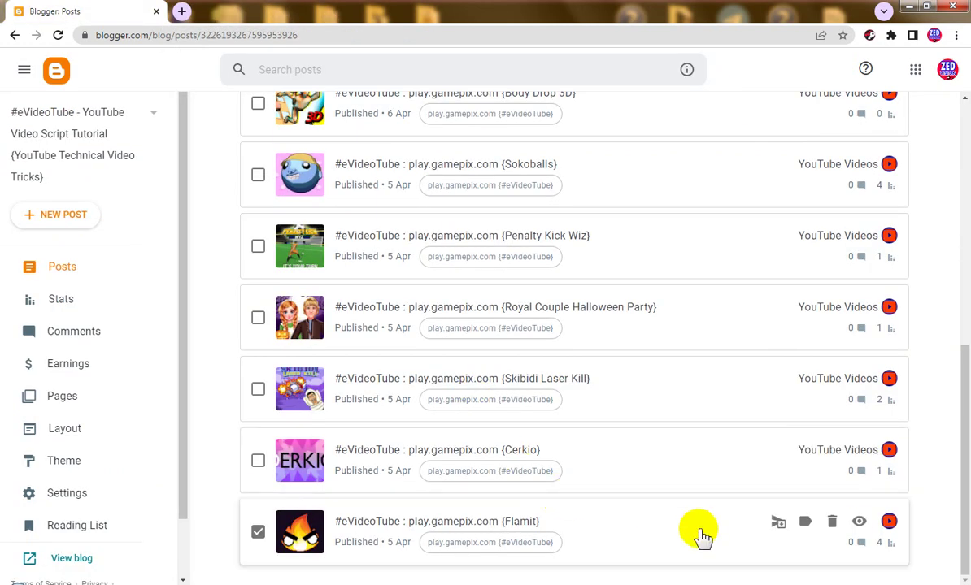
View the published Flamit post and examine how the page scrolls from header to footer, then return to the list of posts
left_click(858, 522)
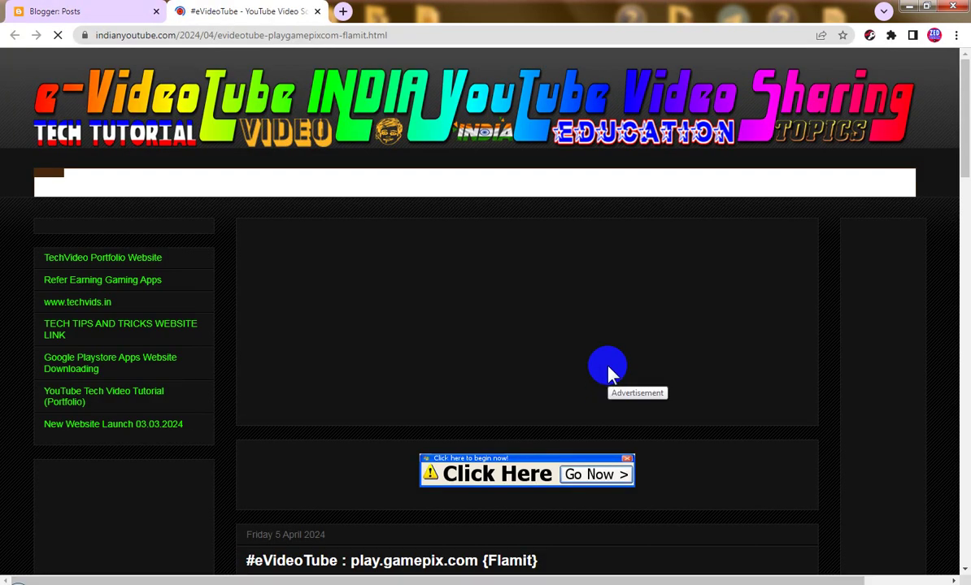
scroll(663, 411, "down", 2)
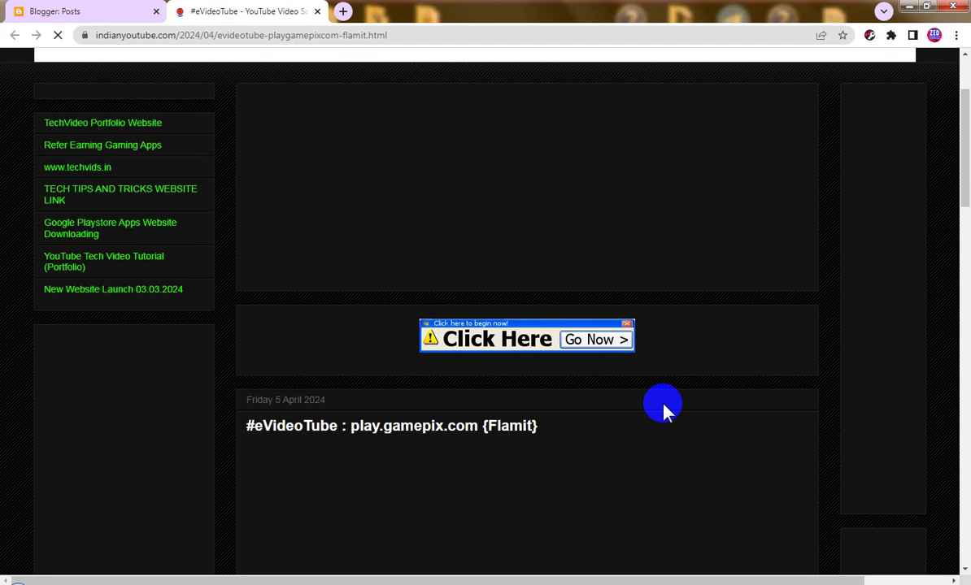
scroll(662, 411, "down", 2)
scroll(663, 410, "down", 2)
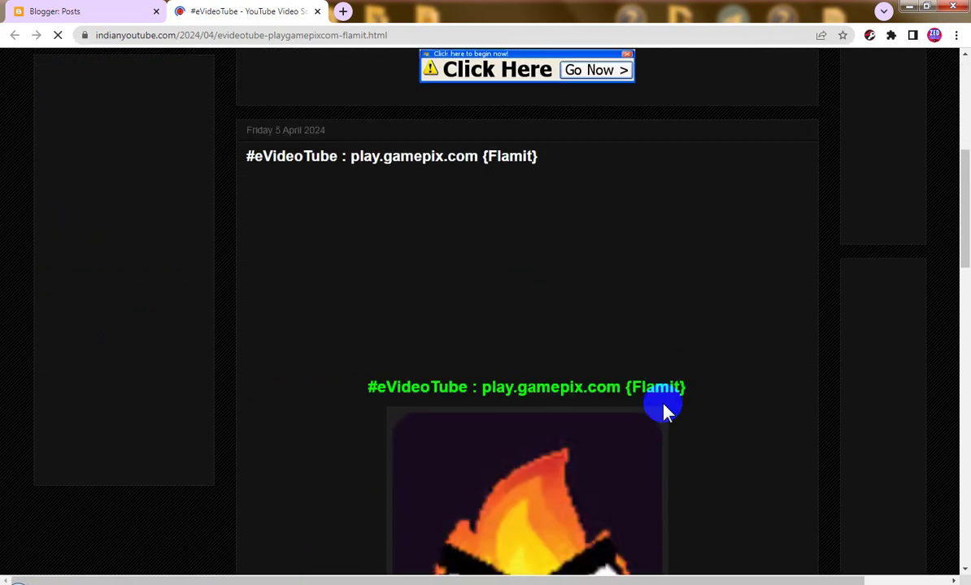
scroll(663, 411, "down", 2)
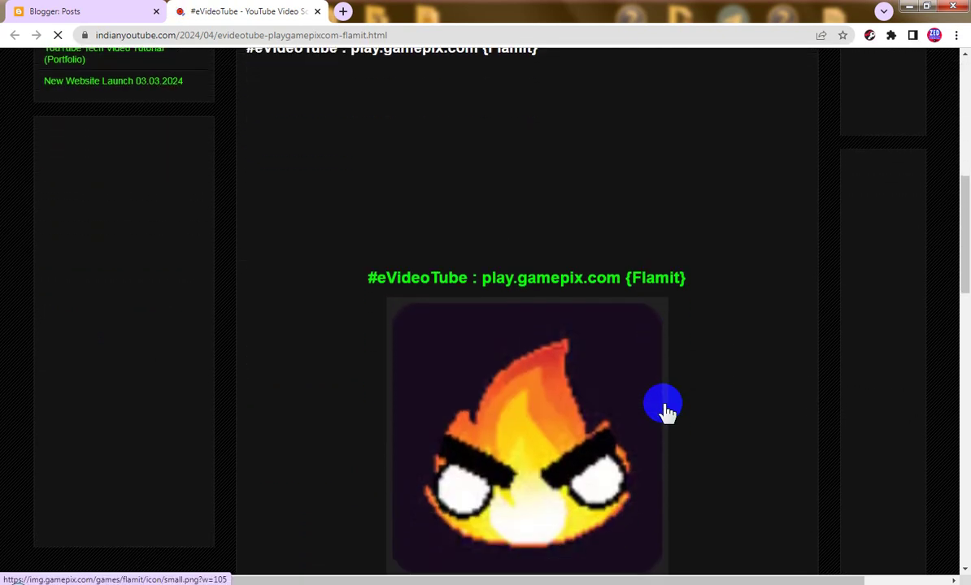
scroll(733, 390, "down", 3)
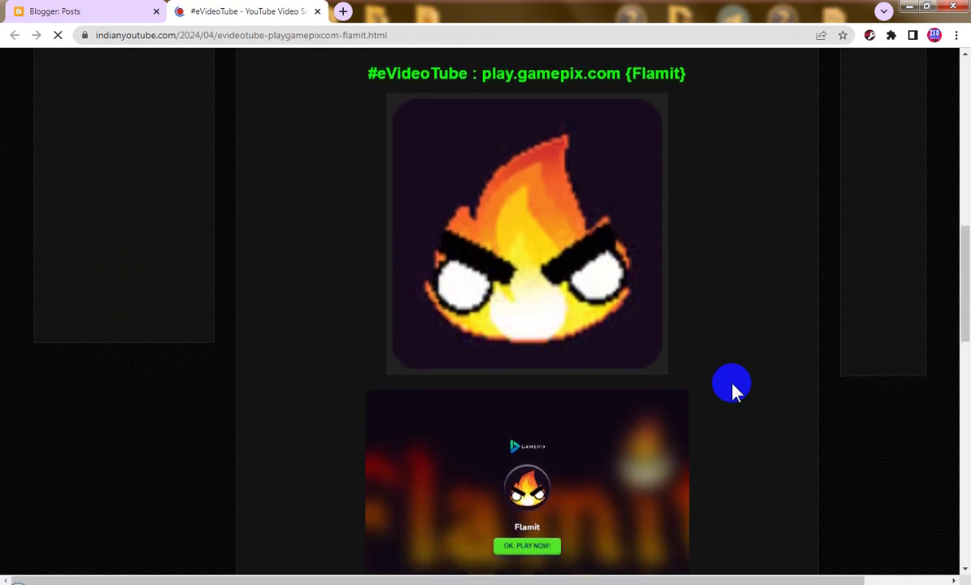
scroll(732, 390, "down", 5)
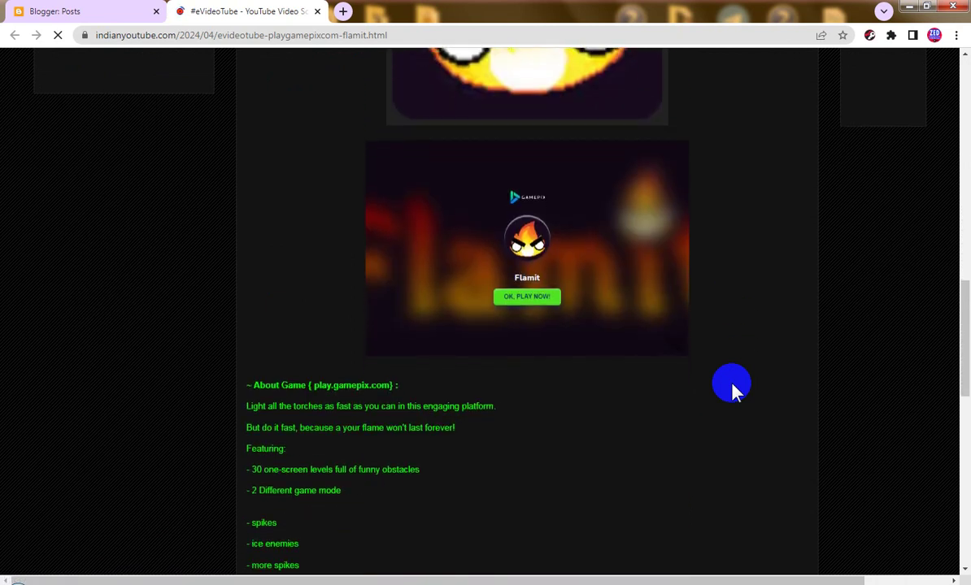
scroll(732, 391, "down", 3)
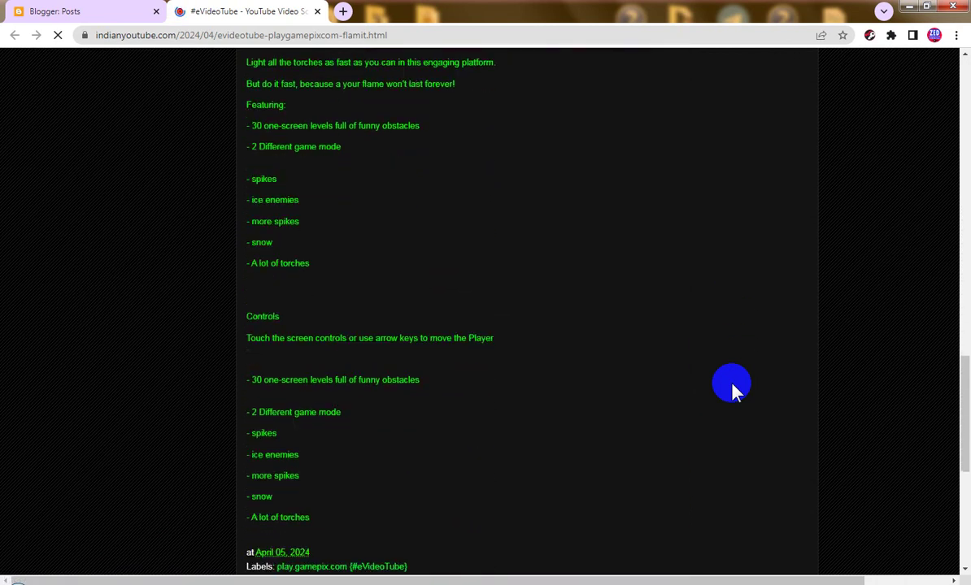
scroll(733, 390, "down", 3)
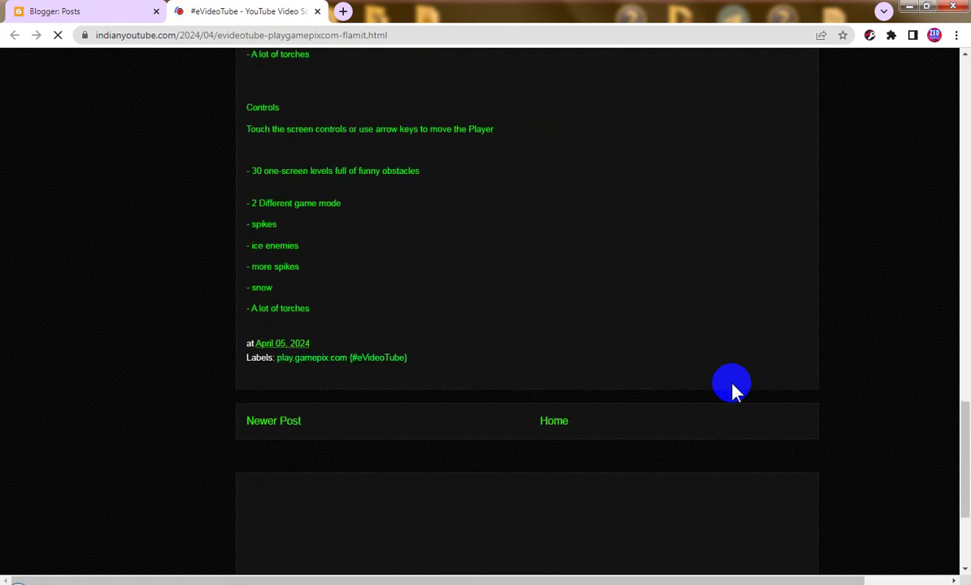
scroll(733, 391, "down", 2)
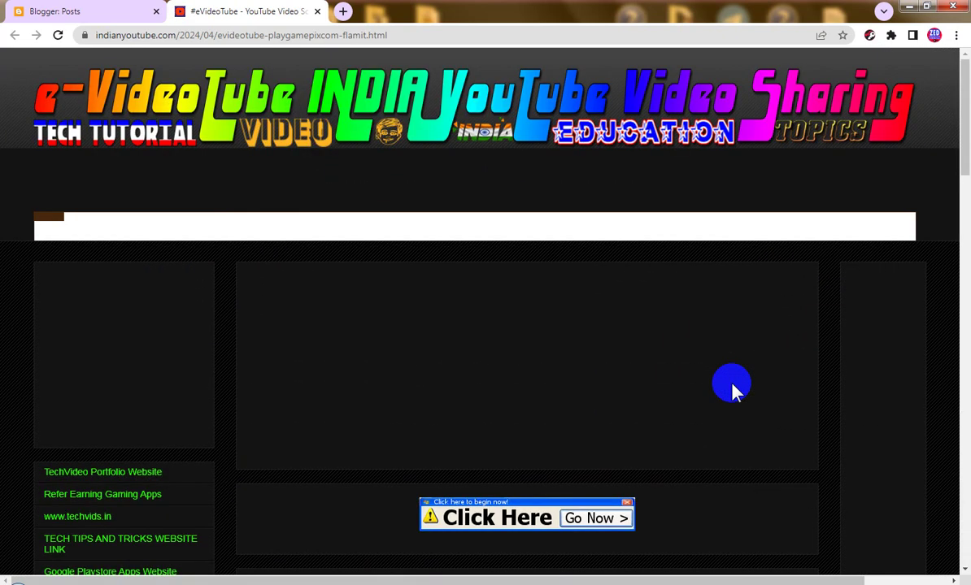
scroll(733, 391, "down", 3)
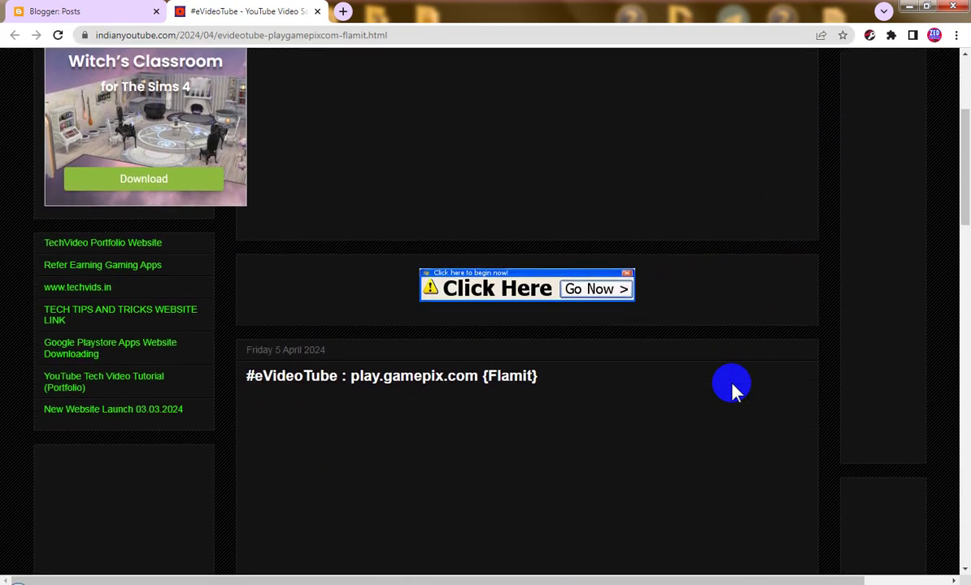
scroll(732, 390, "down", 4)
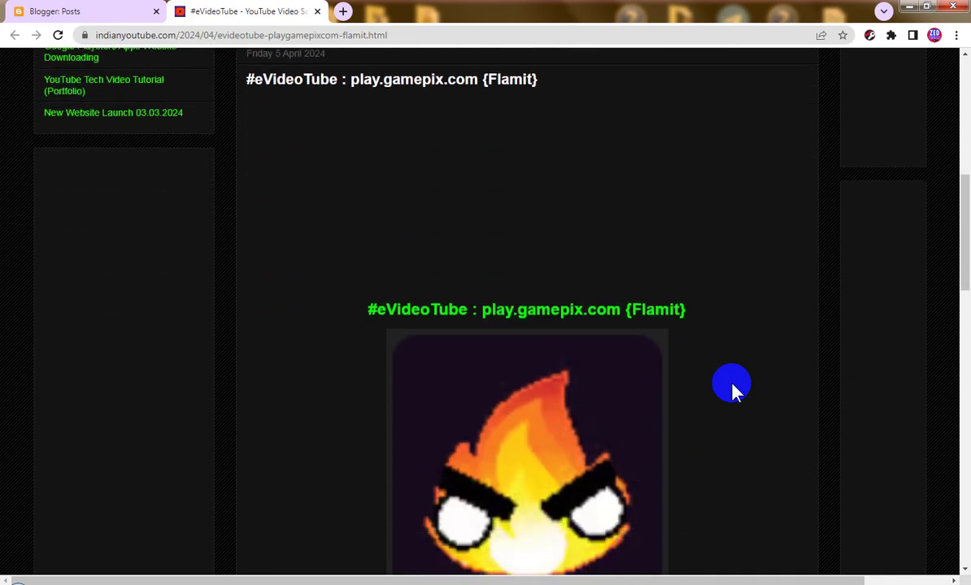
scroll(732, 390, "down", 3)
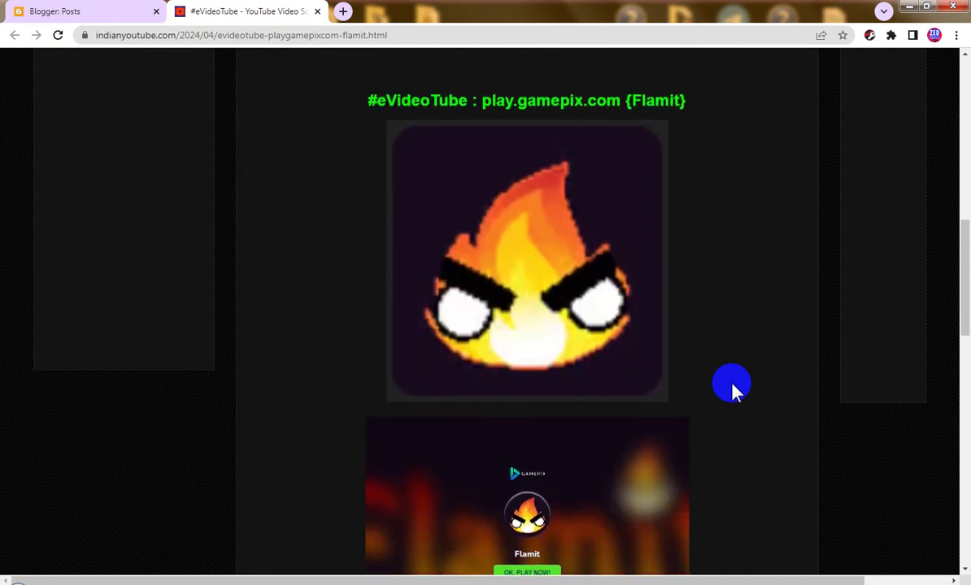
scroll(733, 391, "down", 3)
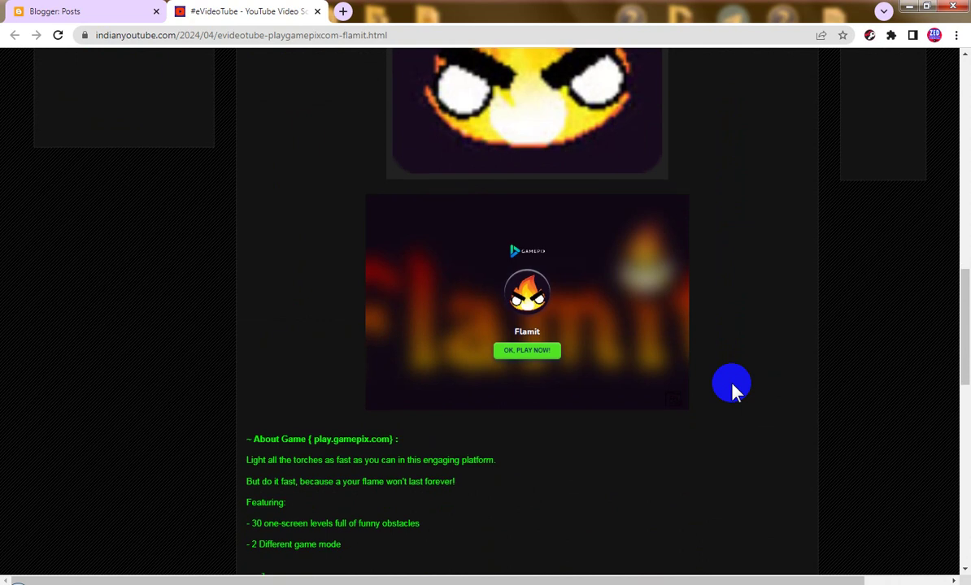
scroll(732, 390, "down", 3)
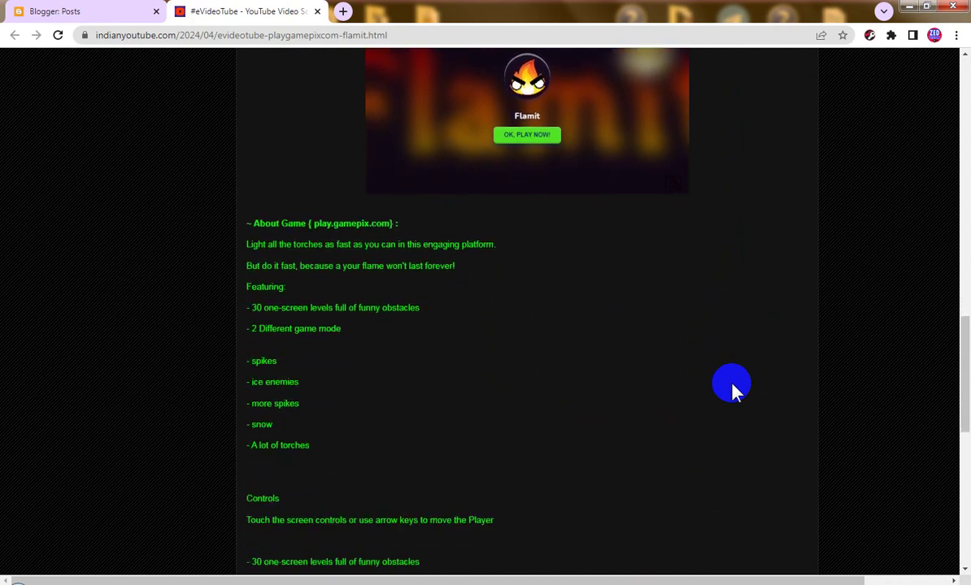
scroll(733, 390, "down", 3)
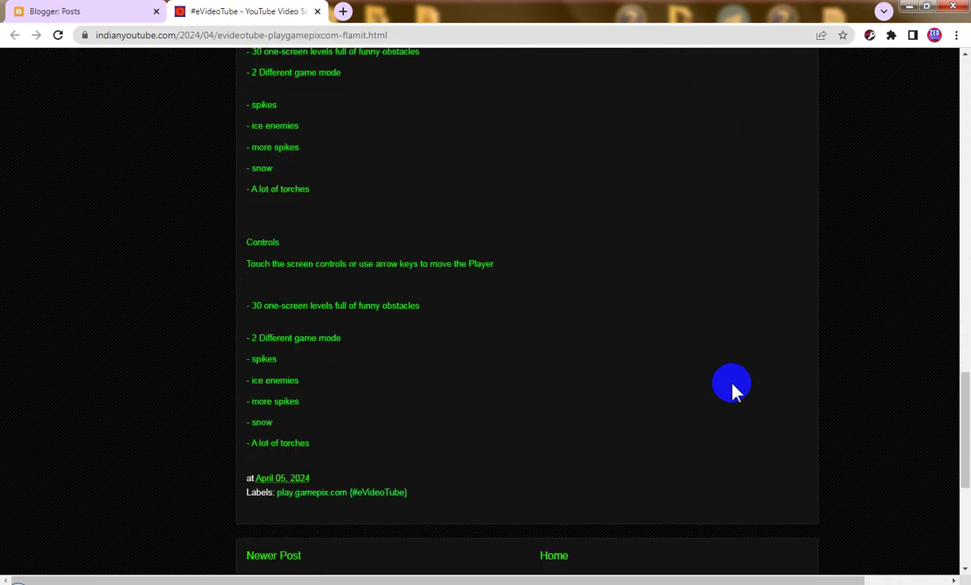
scroll(733, 390, "down", 3)
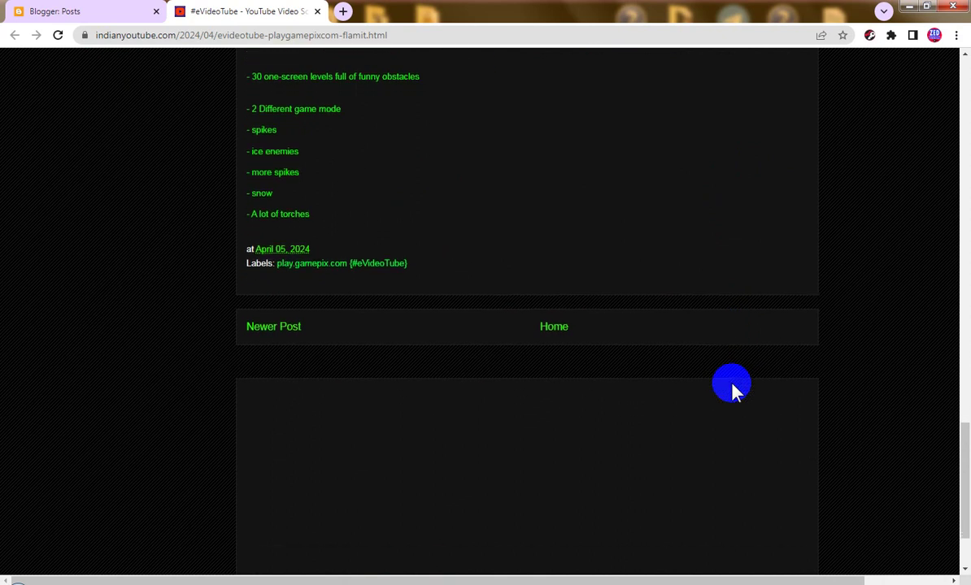
key("Home")
scroll(733, 391, "down", 3)
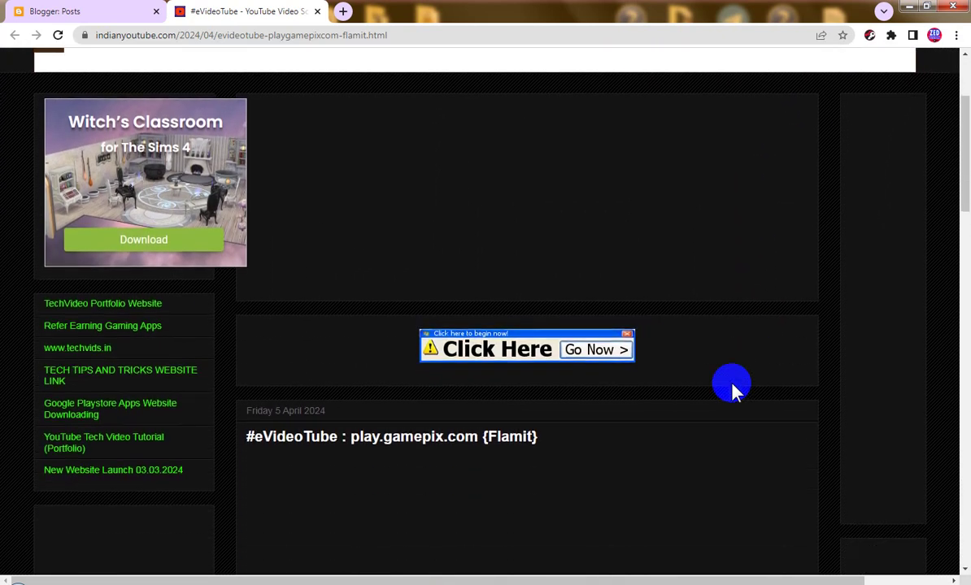
scroll(732, 390, "down", 3)
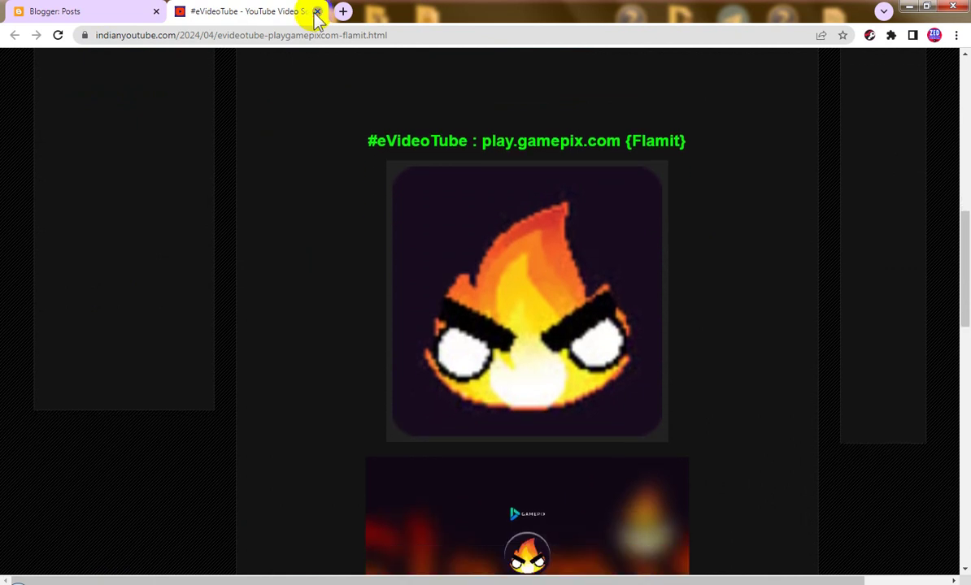
key("ctrl+shift+Tab")
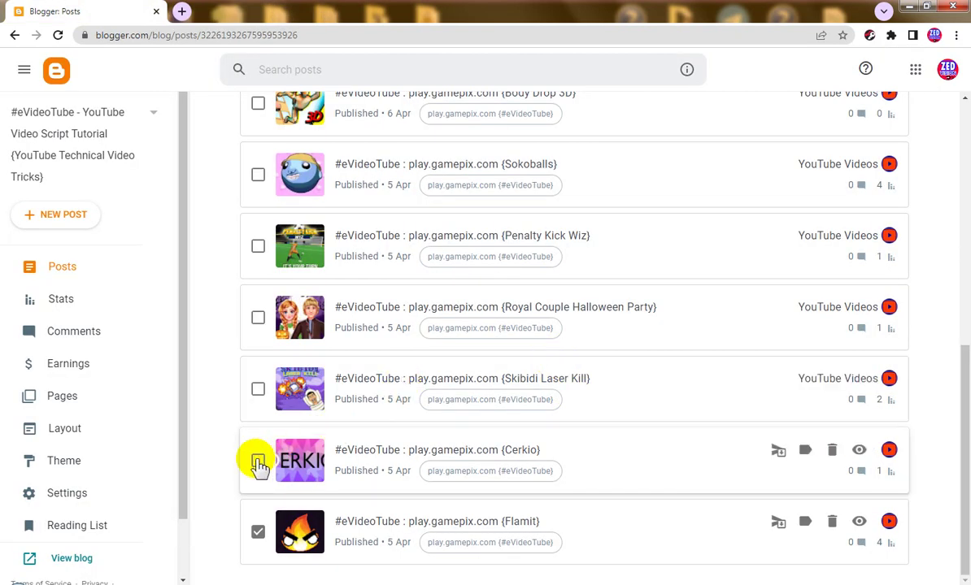
Mark the {Cerkio} post and open it for editing in a new tab while staying on the list of posts
left_click(258, 462)
left_click_drag(353, 448, 212, 6)
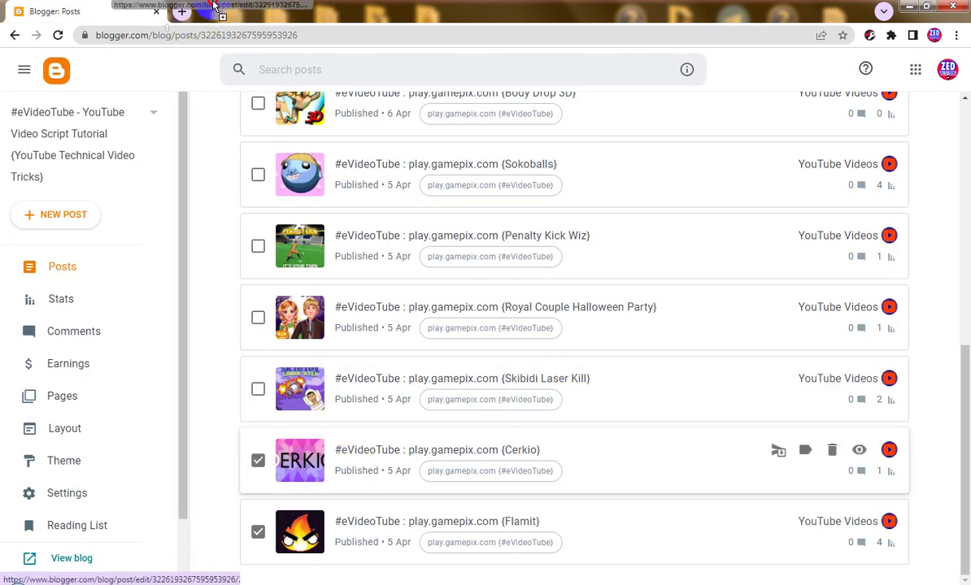
left_click(113, 11)
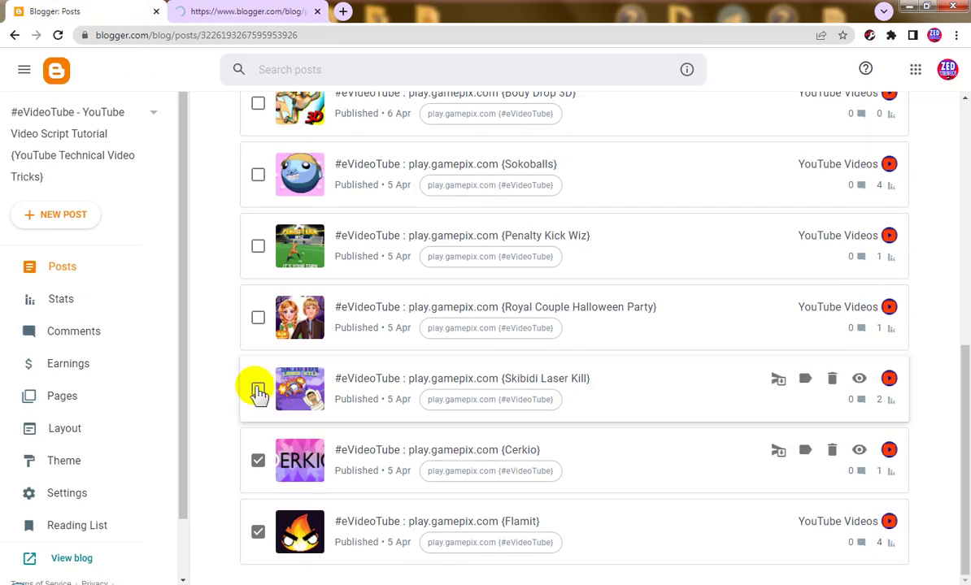
Mark the {Skibidi Laser Kill} post and open it for editing in another new tab, returning to the list of posts
left_click(257, 392)
left_click_drag(339, 389, 374, 14)
left_click(91, 9)
Mark the {Royal Couple Halloween Party} and {Penalty Kick Wiz} posts and open each for editing in a new tab, returning to the list of posts
scroll(325, 358, "up", 1)
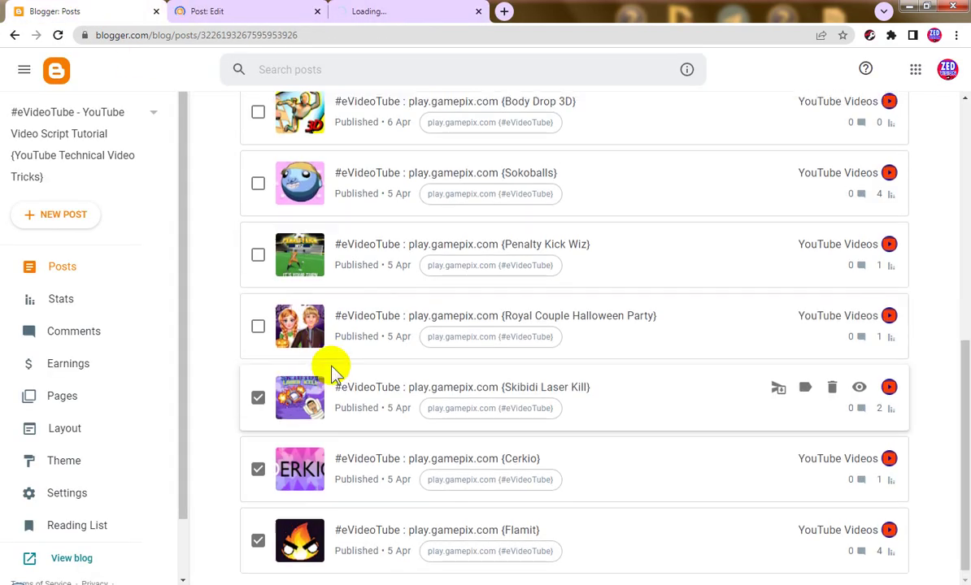
left_click(258, 385)
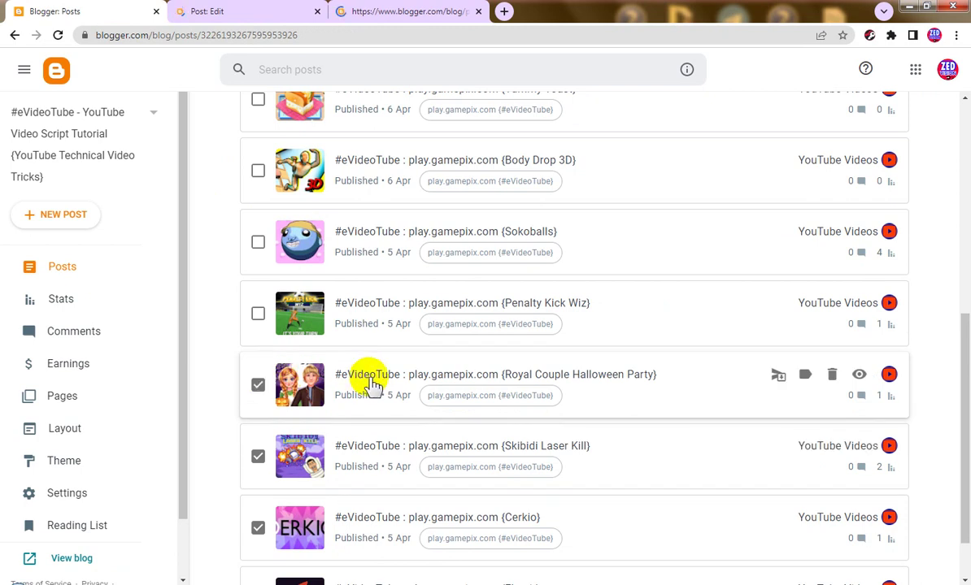
left_click_drag(371, 382, 530, 8)
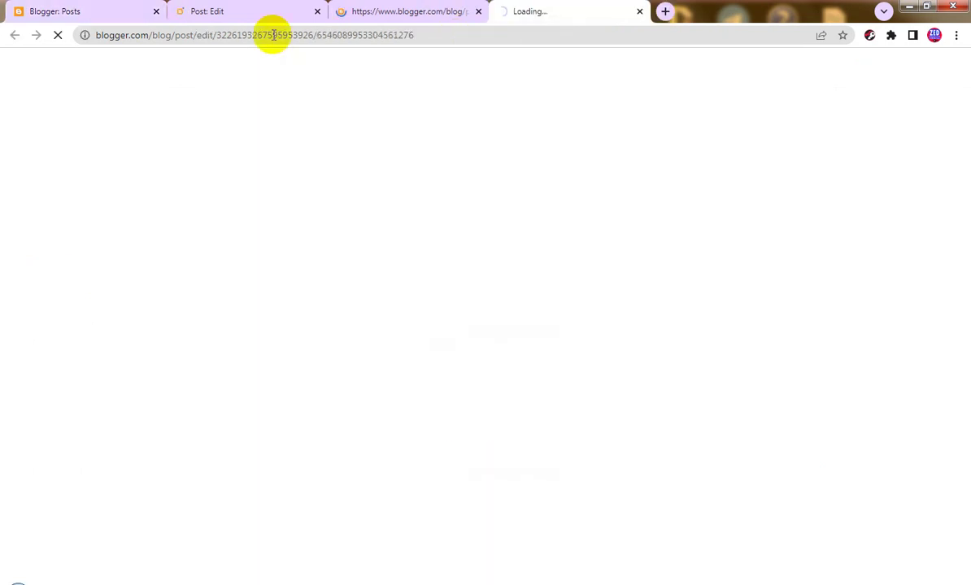
left_click(96, 11)
scroll(379, 358, "up", 1)
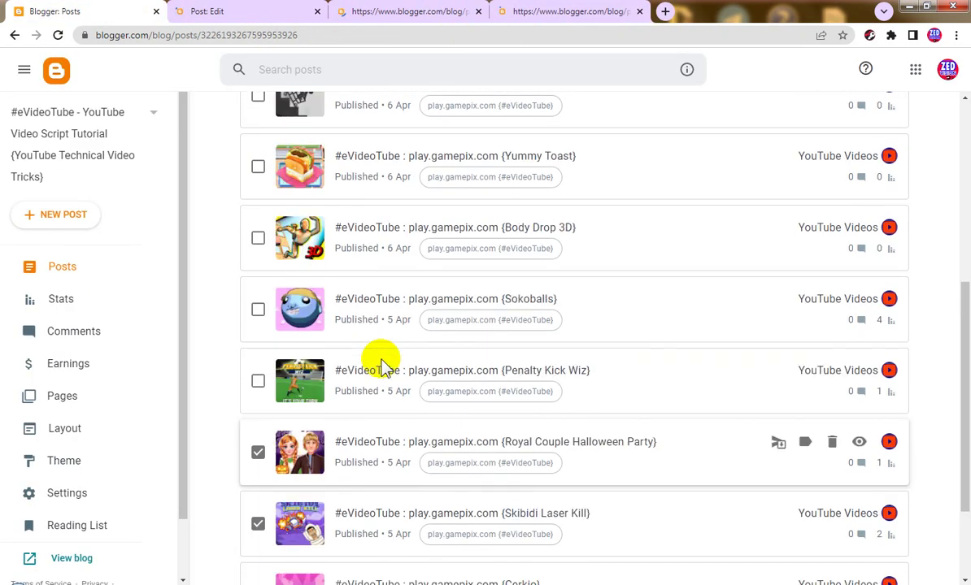
left_click(258, 381)
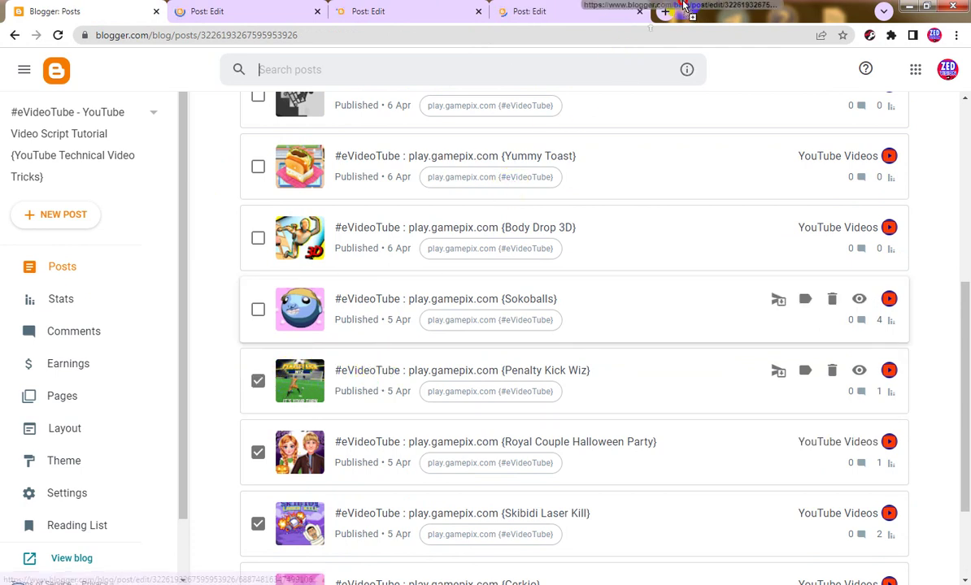
left_click_drag(549, 114, 691, 11)
left_click(73, 14)
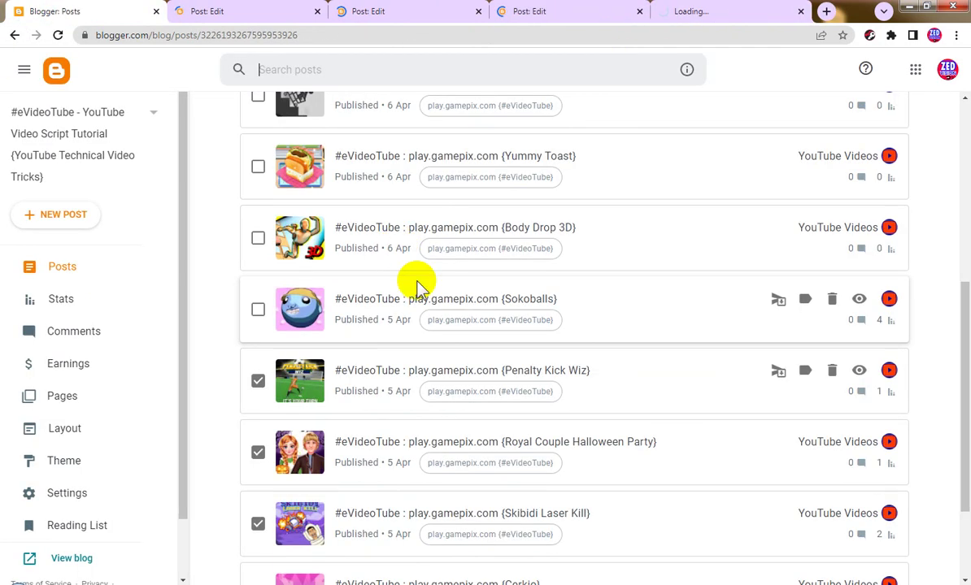
Mark the {Sokoballs} and {Body Drop 3D} posts and open each for editing in its own new tab, returning to the list of posts
scroll(422, 309, "up", 2)
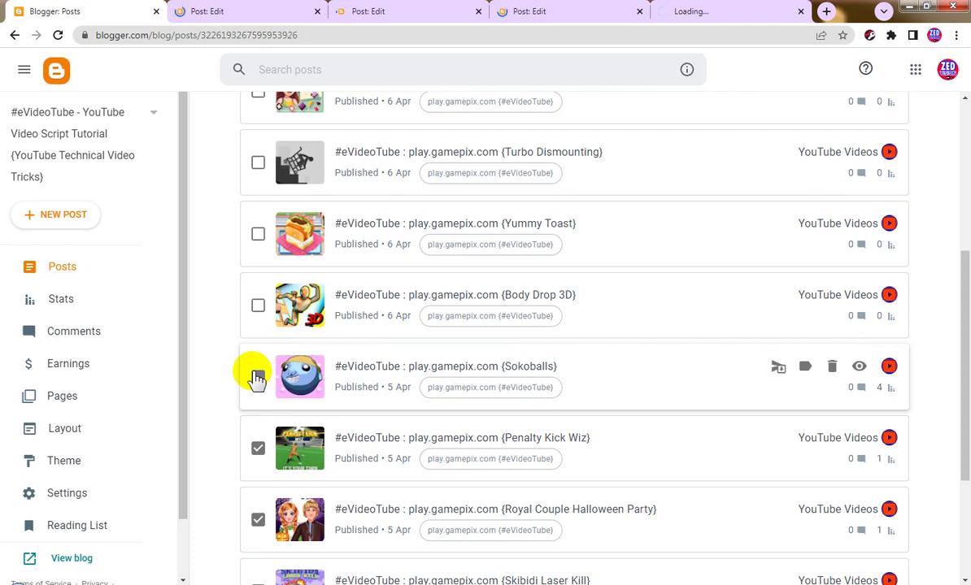
left_click(257, 378)
left_click_drag(366, 367, 793, 24)
left_click(68, 10)
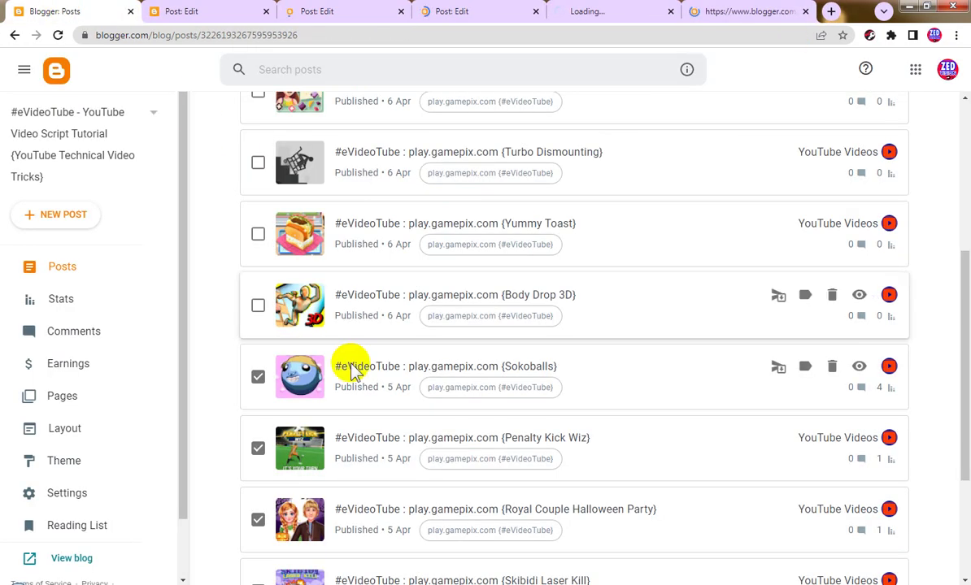
scroll(349, 370, "up", 2)
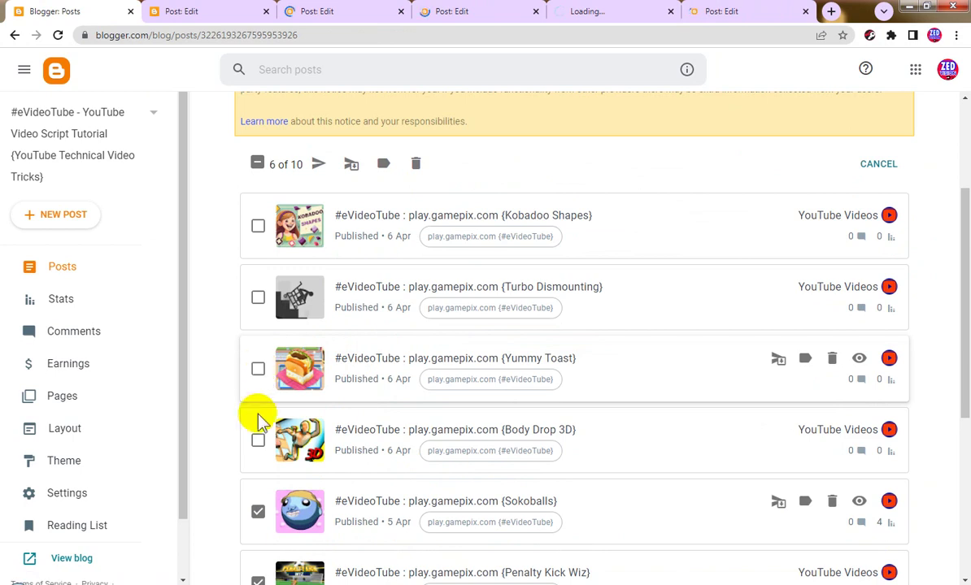
left_click(259, 443)
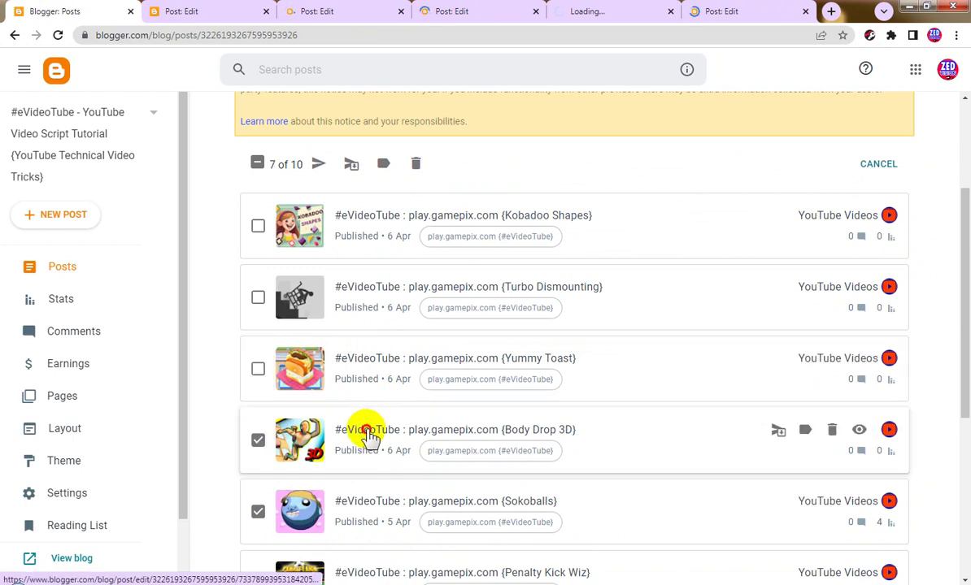
left_click_drag(357, 427, 845, 7)
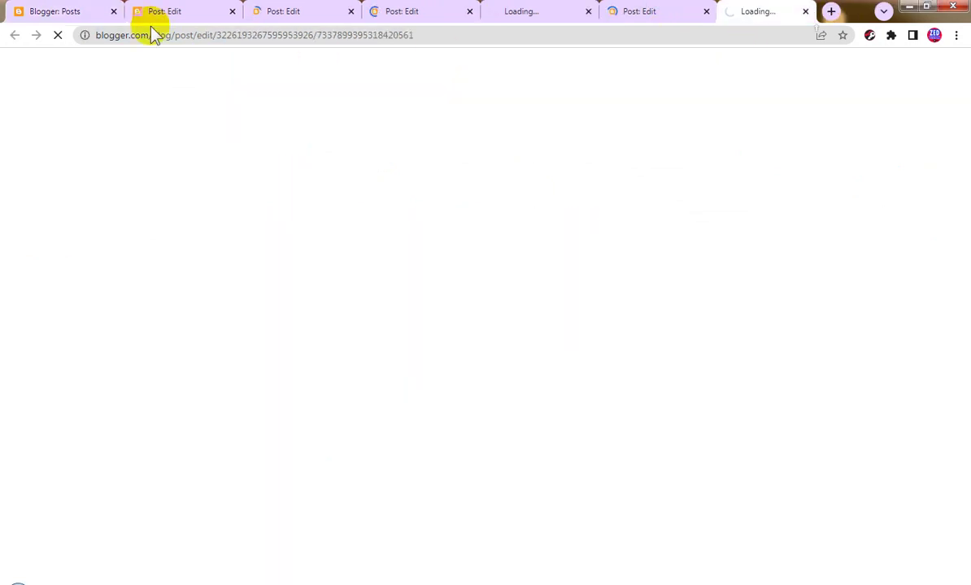
left_click(24, 11)
Mark the {Yummy Toast} and {Turbo Dismounting} posts and open each for editing in its own new tab, returning to the list of posts
left_click(258, 371)
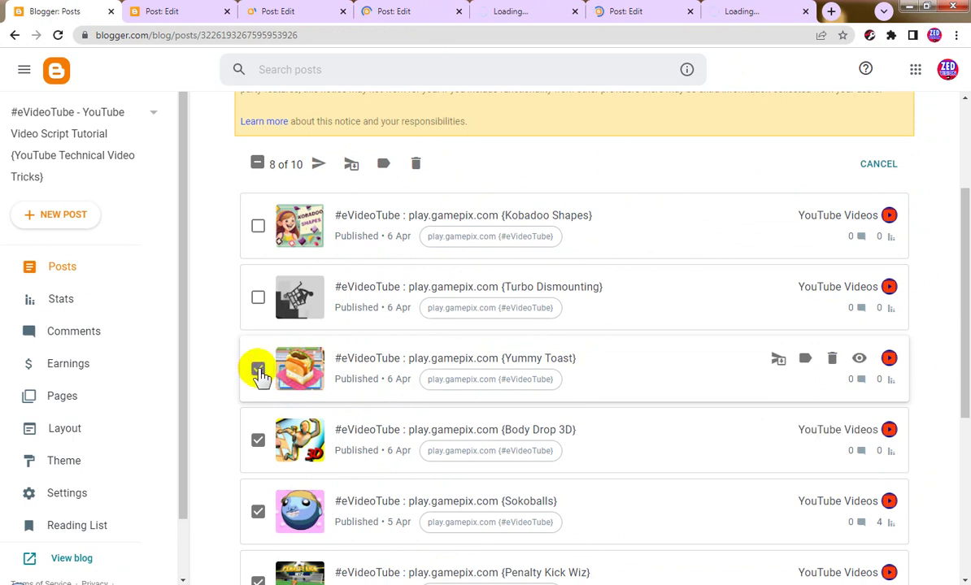
left_click_drag(347, 357, 811, 10)
left_click(54, 12)
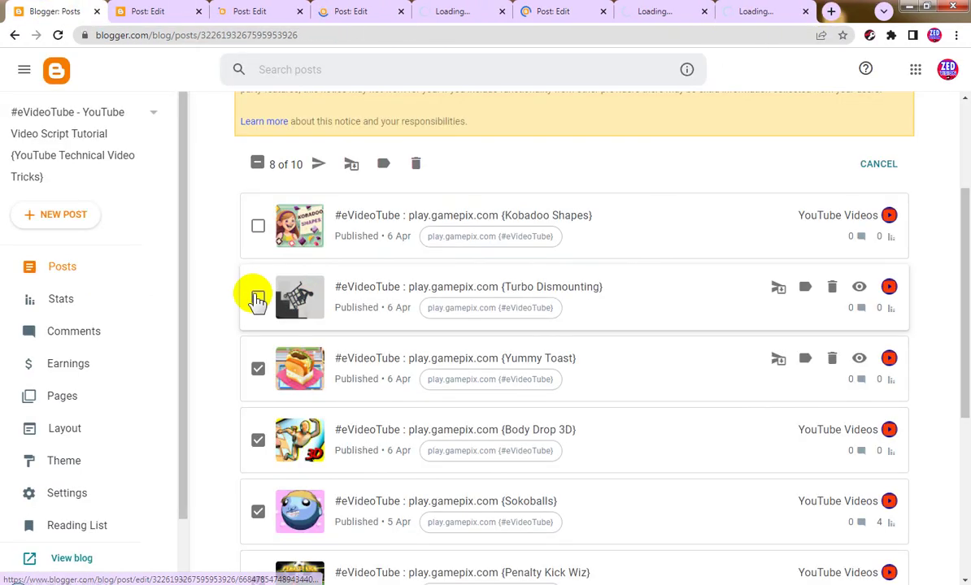
left_click(258, 296)
left_click_drag(339, 289, 804, 6)
left_click(54, 9)
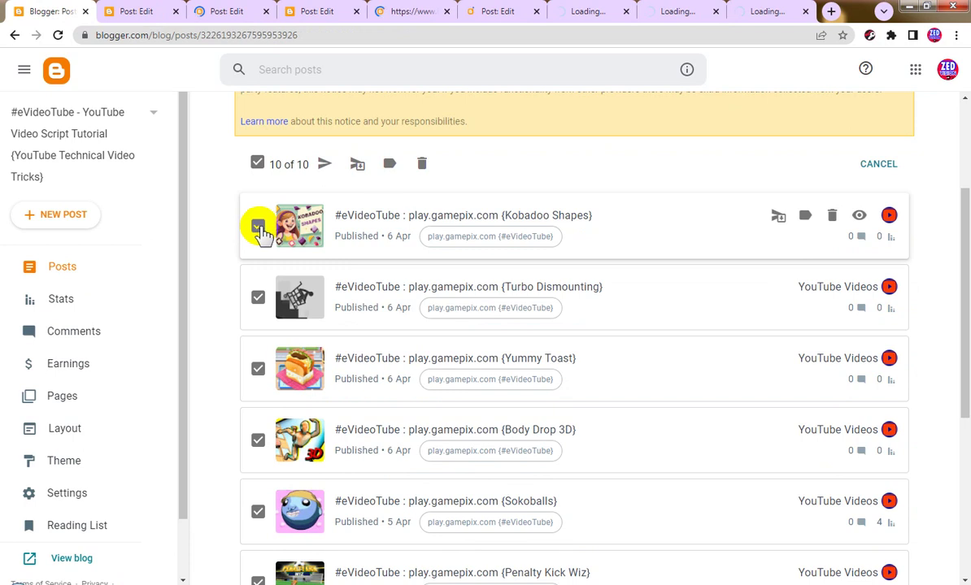
Open the {Kobadoo Shapes} post for editing in a new tab and look through the list of marked posts
left_click_drag(400, 216, 844, 7)
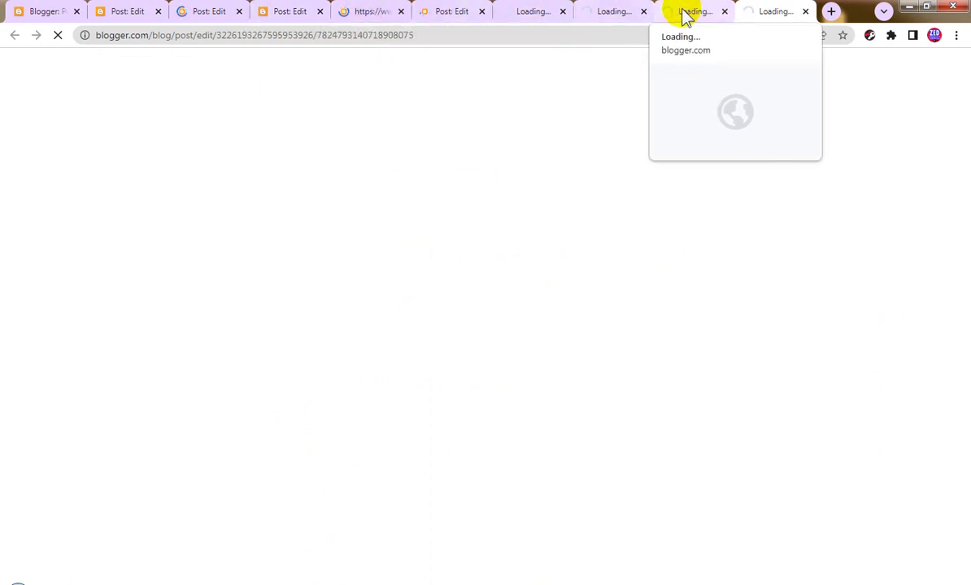
left_click(48, 10)
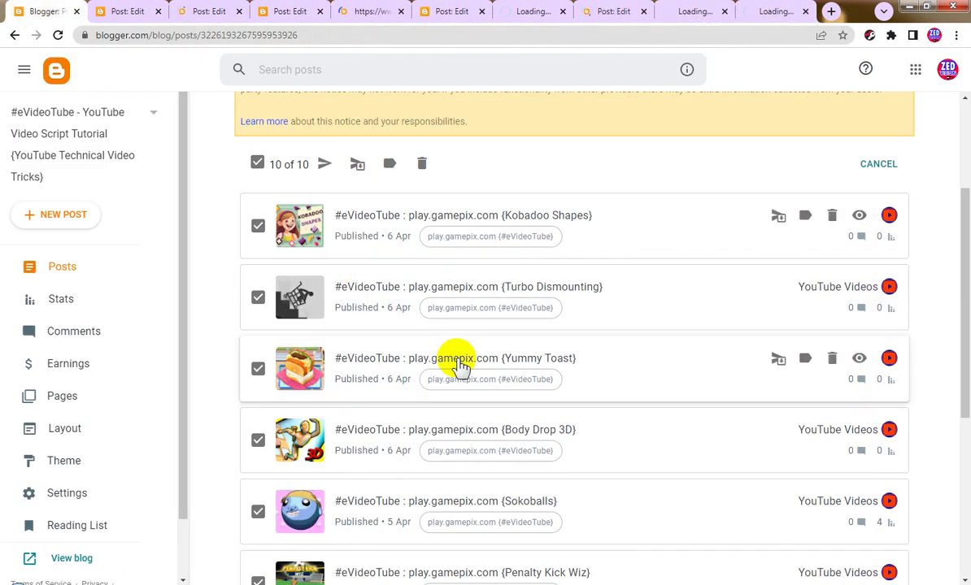
scroll(458, 361, "down", 3)
scroll(470, 360, "up", 6)
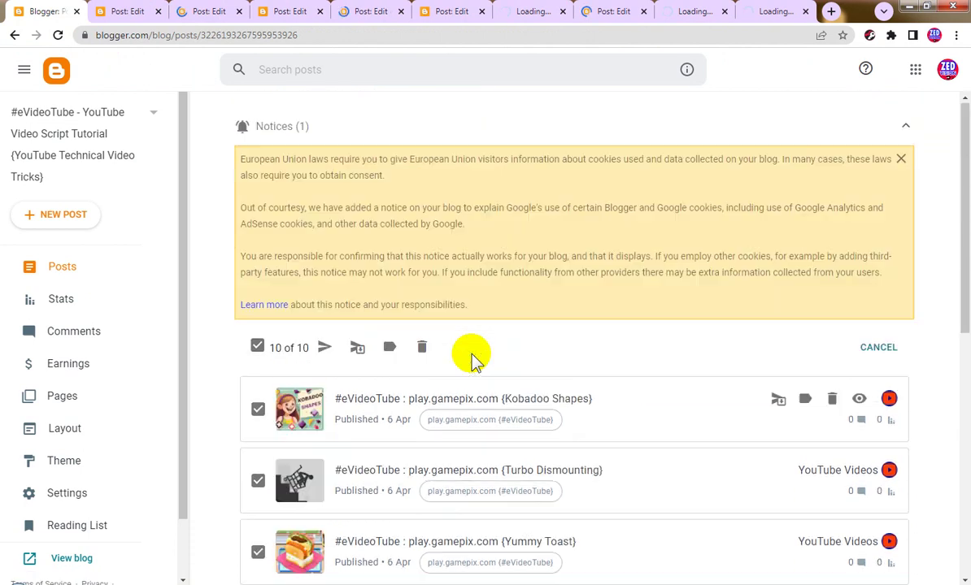
Go to the {Cerkio} post's editor and insert an empty line at the very start of its HTML
left_click(123, 11)
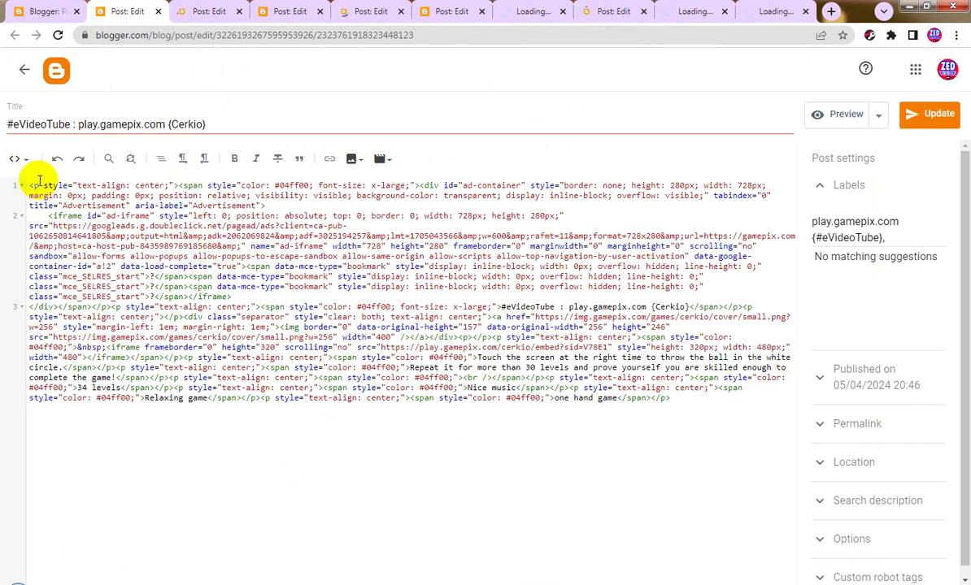
key("Return")
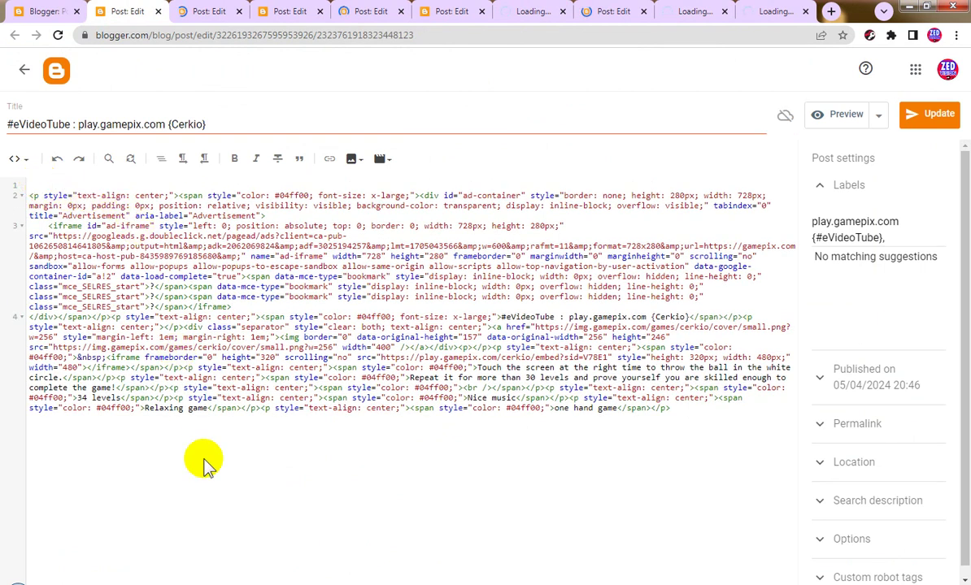
Switch to Notepad, edit the downspeed value in the auto-scroll script and copy the entire script
left_click(226, 584)
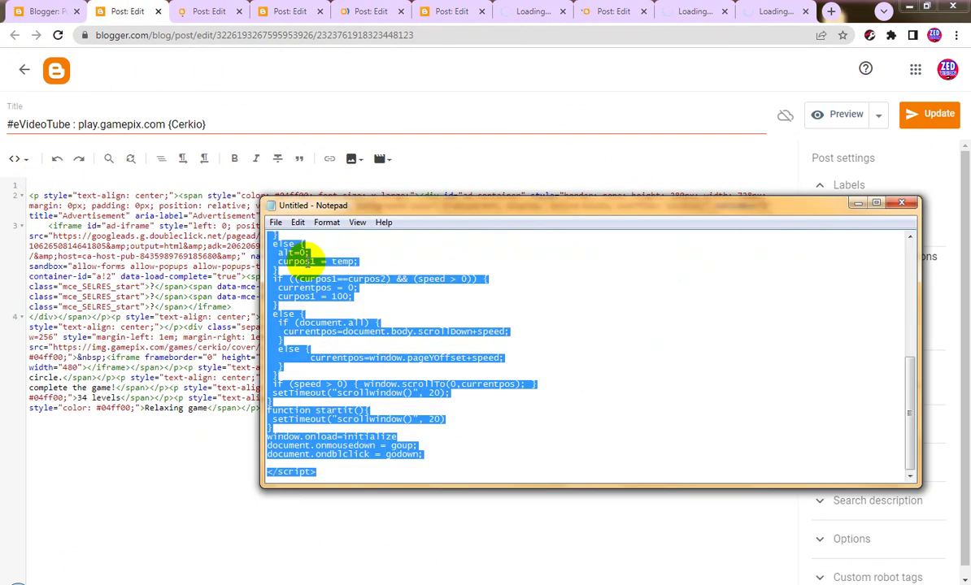
left_click(388, 284)
scroll(389, 285, "up", 10)
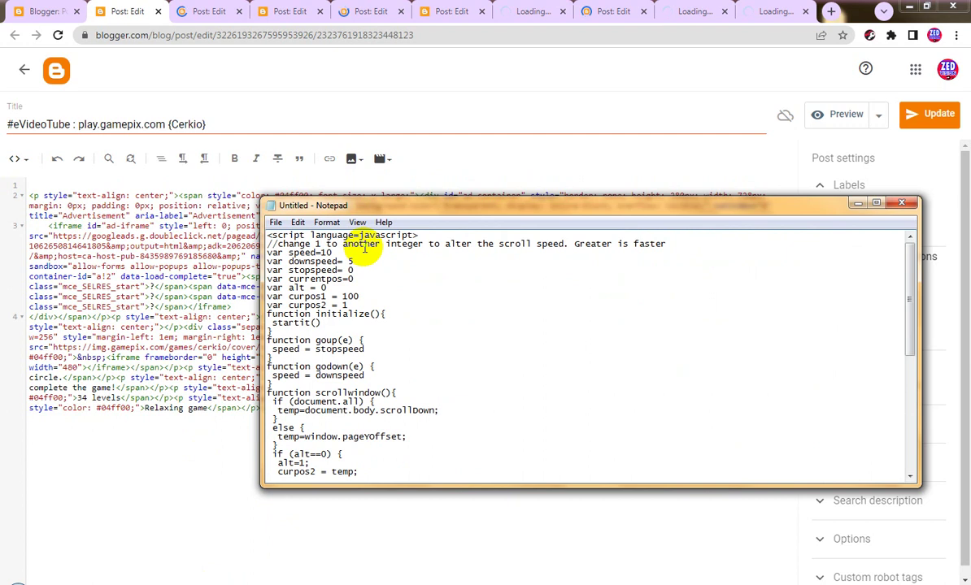
left_click(355, 262)
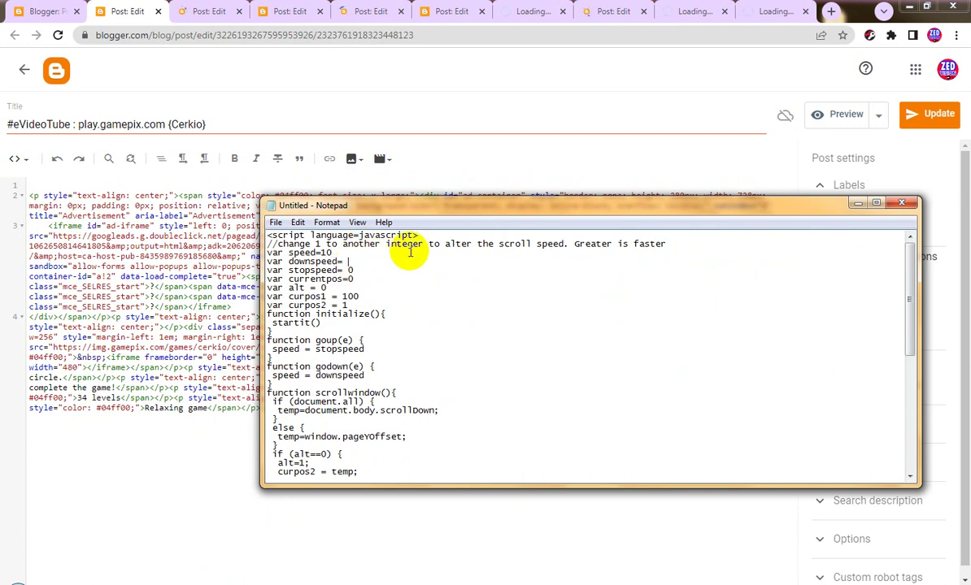
scroll(444, 303, "down", 9)
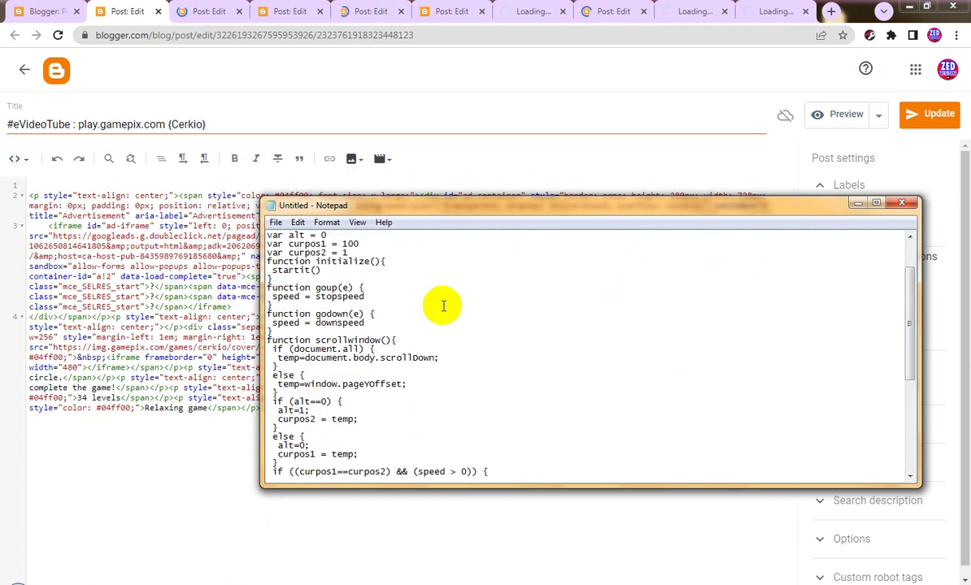
key("ctrl+a")
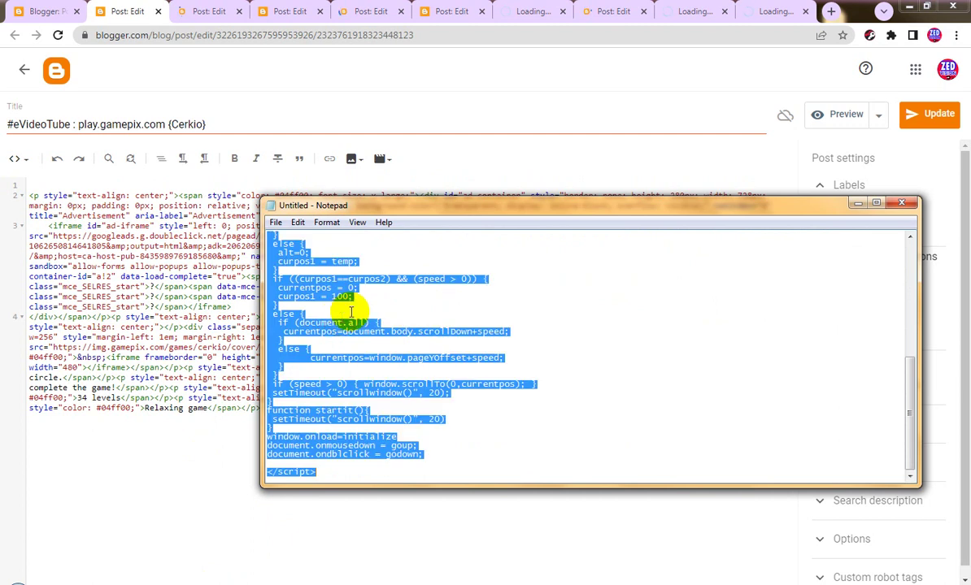
left_click(298, 224)
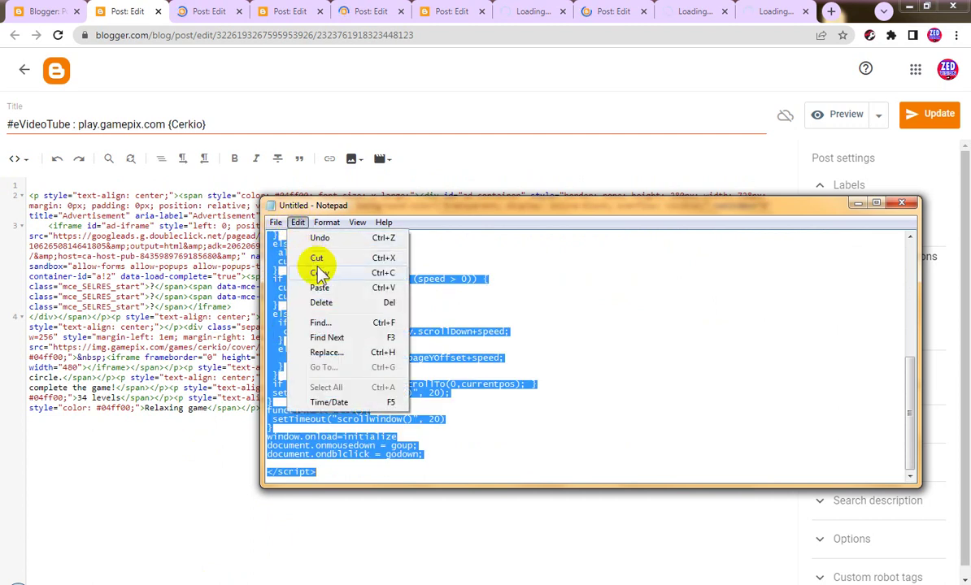
left_click(338, 276)
Paste the script into the empty first line of the {Cerkio} HTML, update the post and close its editor tab
left_click(58, 182)
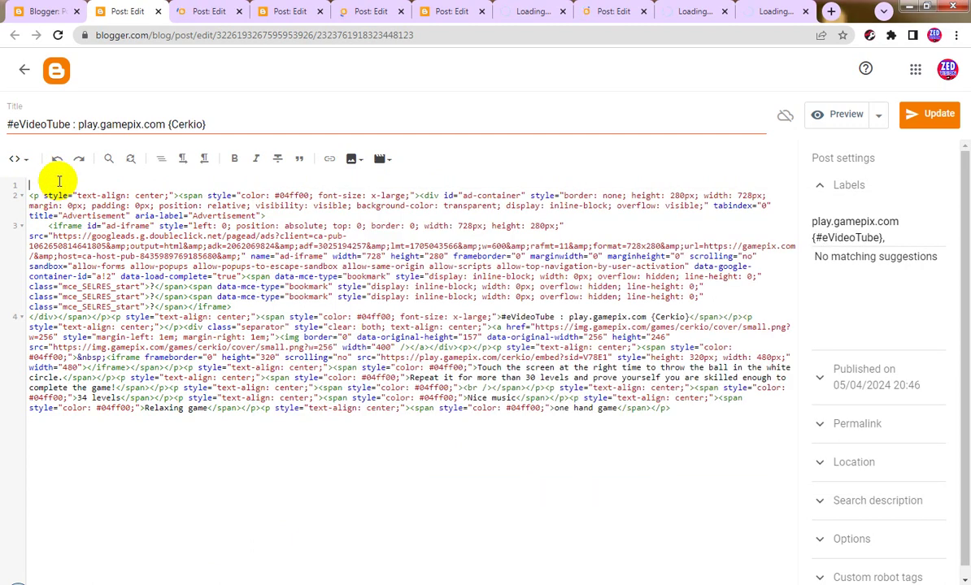
key("ctrl+v")
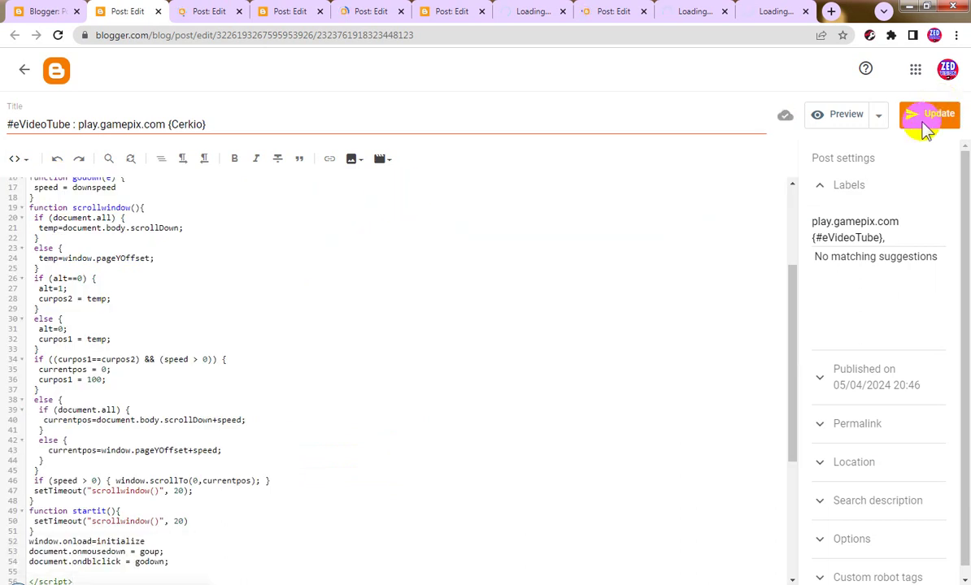
left_click(157, 13)
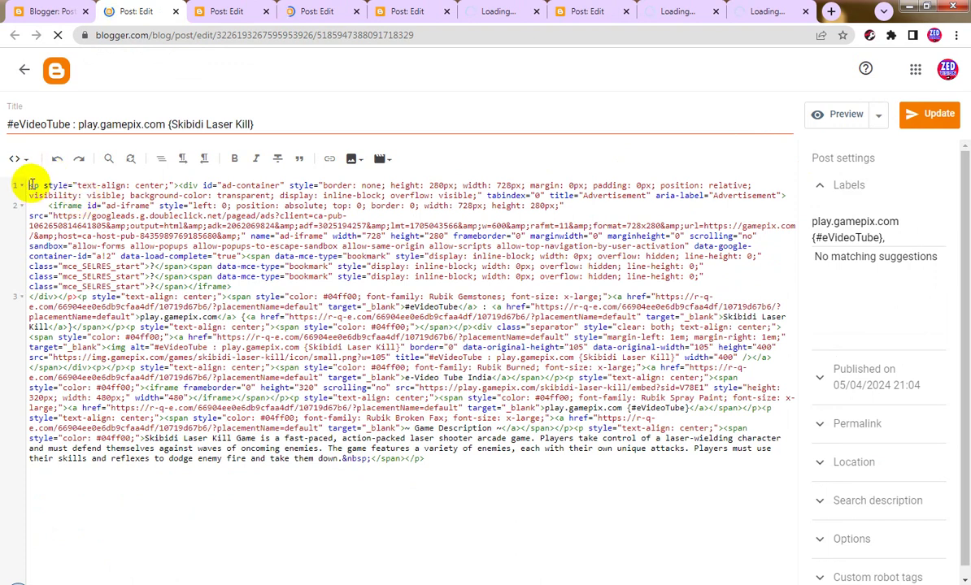
Insert the copied script above the existing HTML of the {Skibidi Laser Kill} post, update the post and close its editor tab
key("Return")
key("Up")
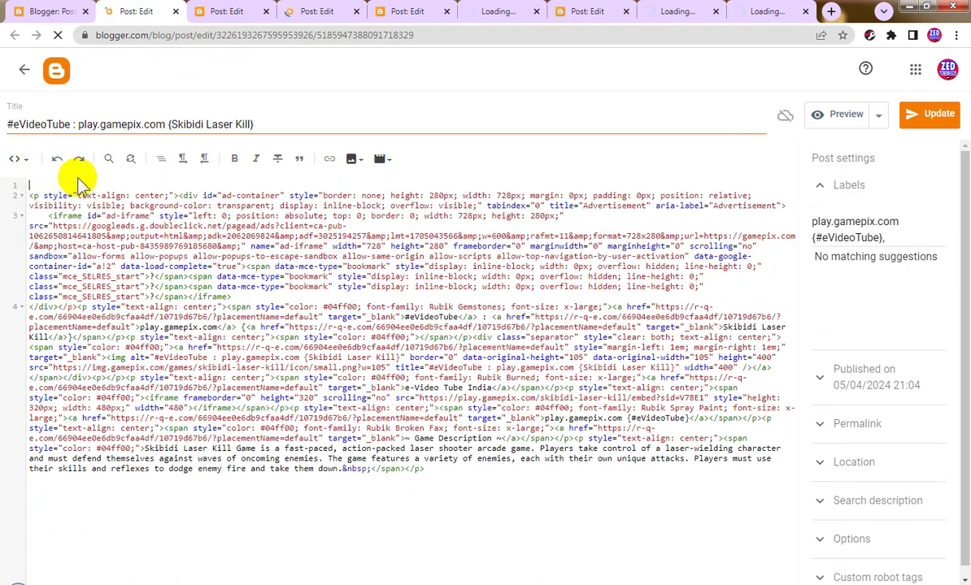
key("ctrl+v")
left_click(935, 119)
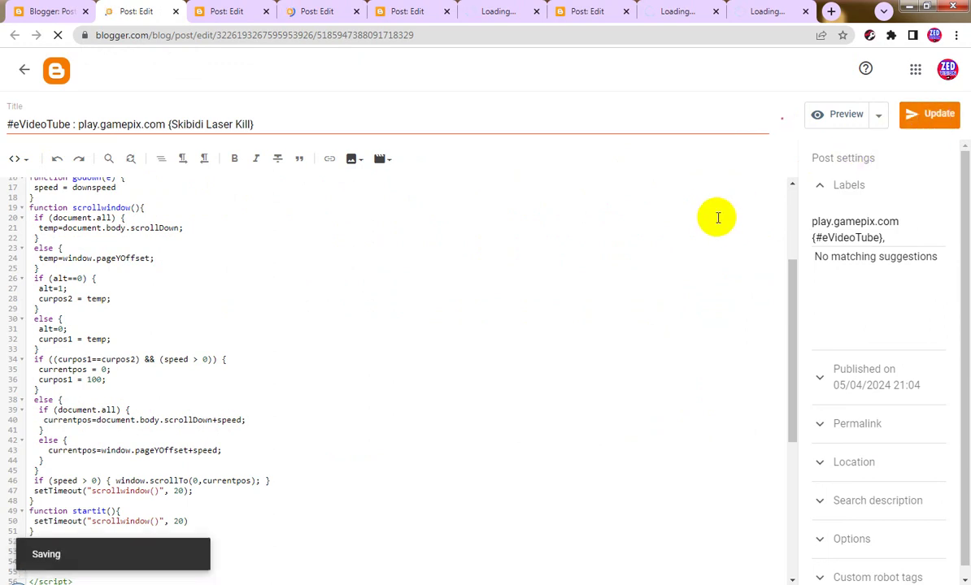
left_click(175, 11)
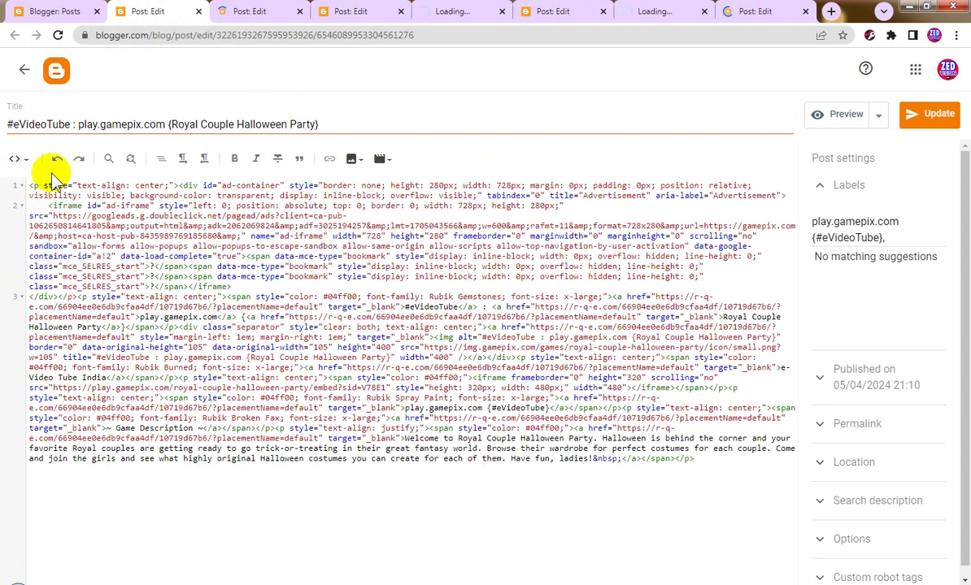
Insert the copied script at the start of the {Royal Couple Halloween Party} HTML, update the post and close its editor tab
key("Return")
key("ctrl+v")
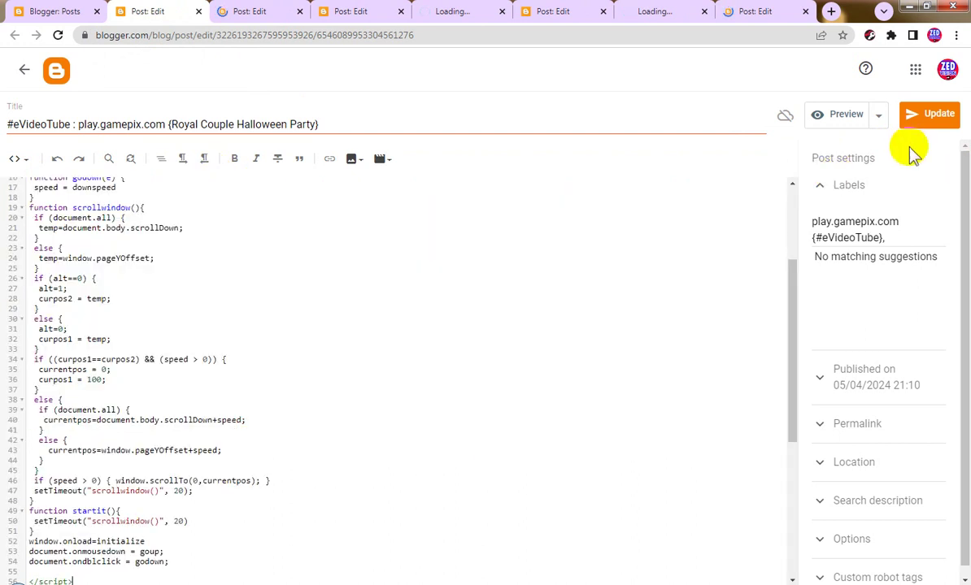
left_click(927, 122)
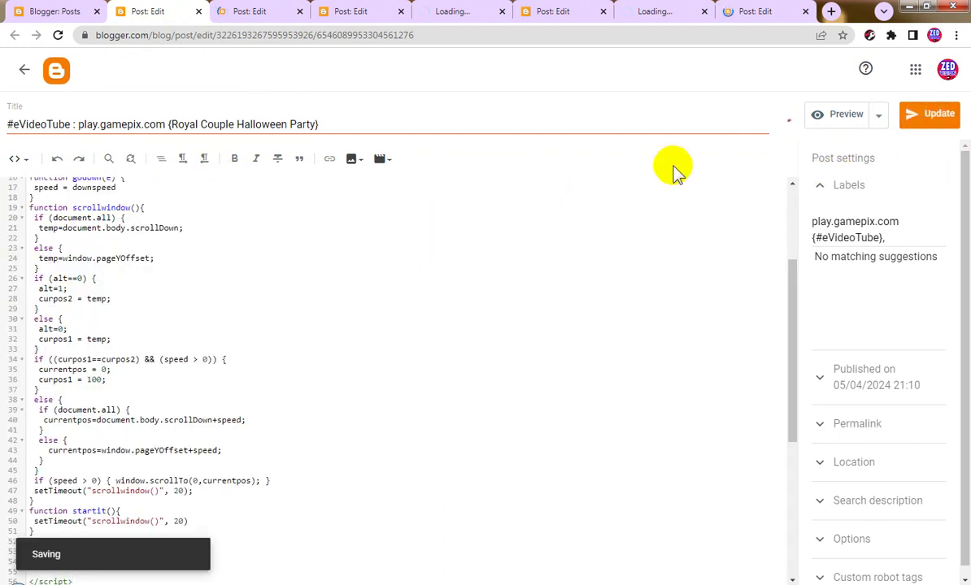
left_click(198, 11)
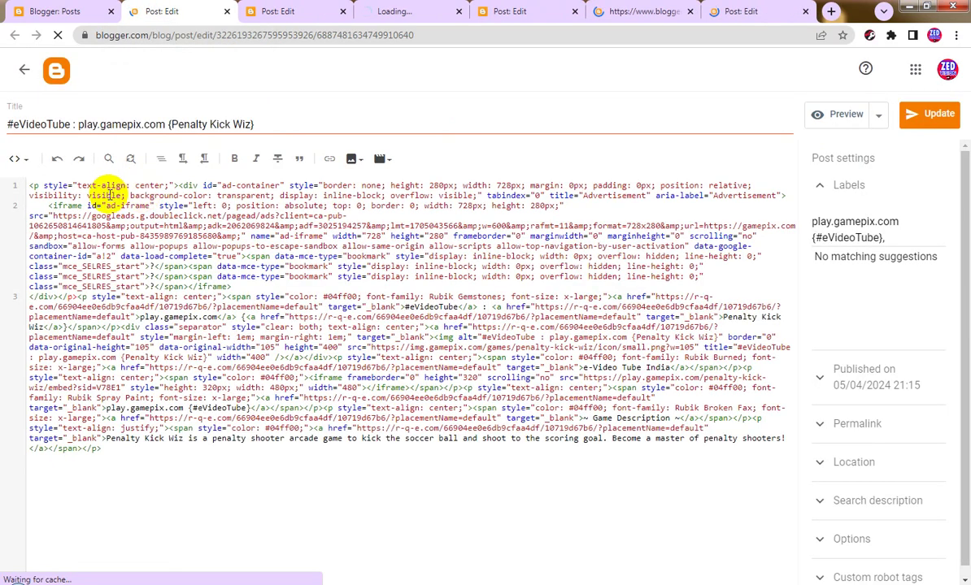
Insert the copied script above the existing HTML of the {Penalty Kick Wiz} post, update the post and close its editor tab
left_click(28, 186)
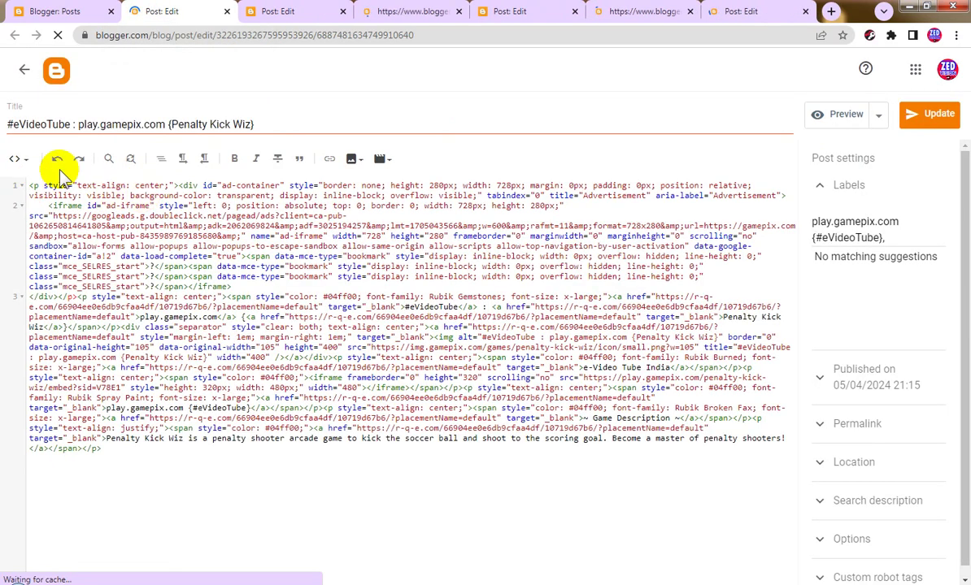
key("Return")
key("Up")
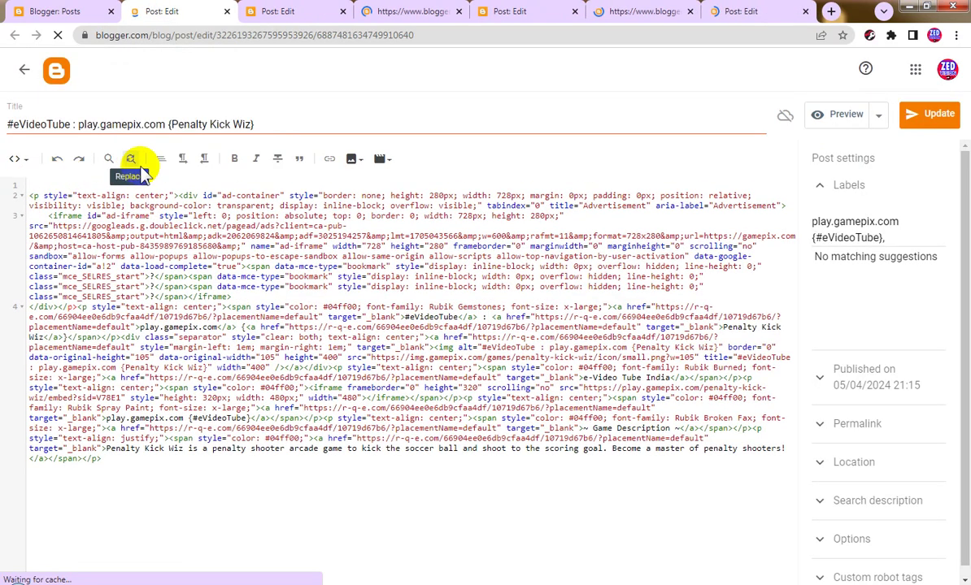
key("ctrl+v")
left_click(921, 121)
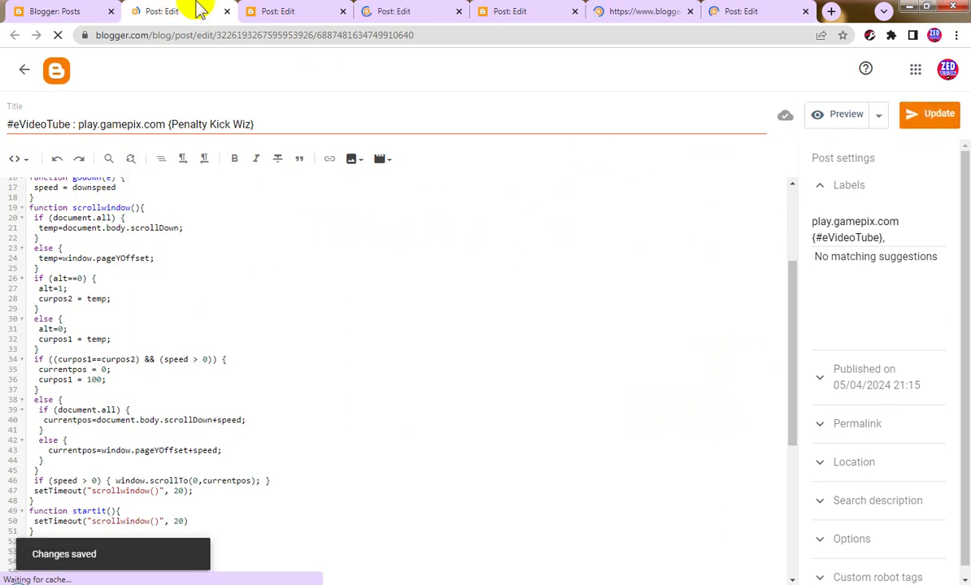
left_click(227, 12)
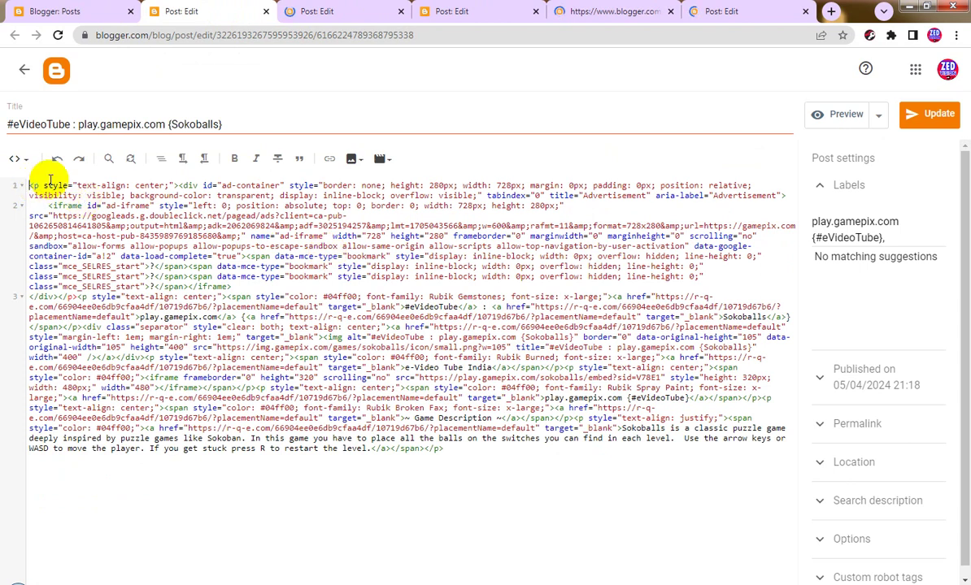
Insert the copied script on a new first line of the {Sokoballs} HTML, update the post and close its editor tab
key("Return")
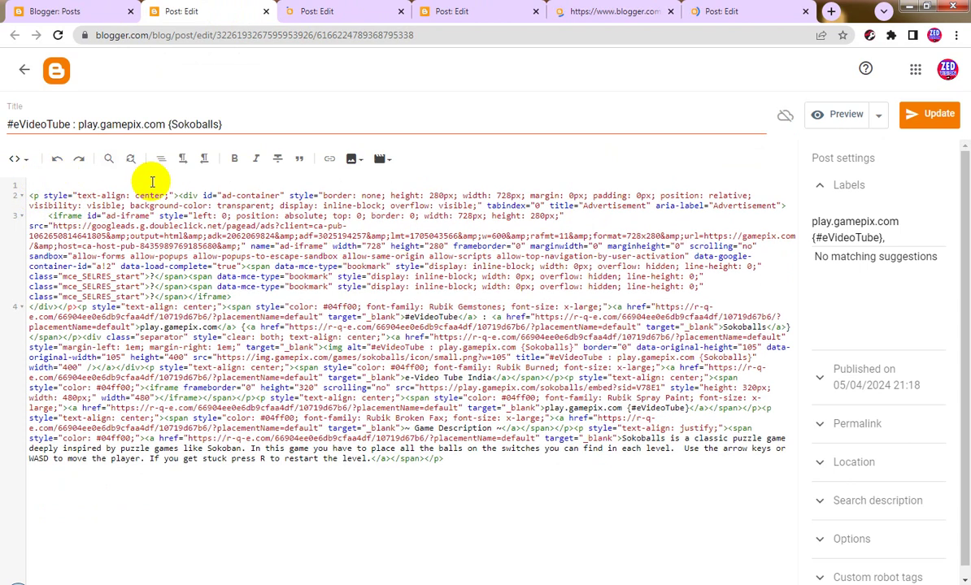
key("ctrl+v")
left_click(933, 116)
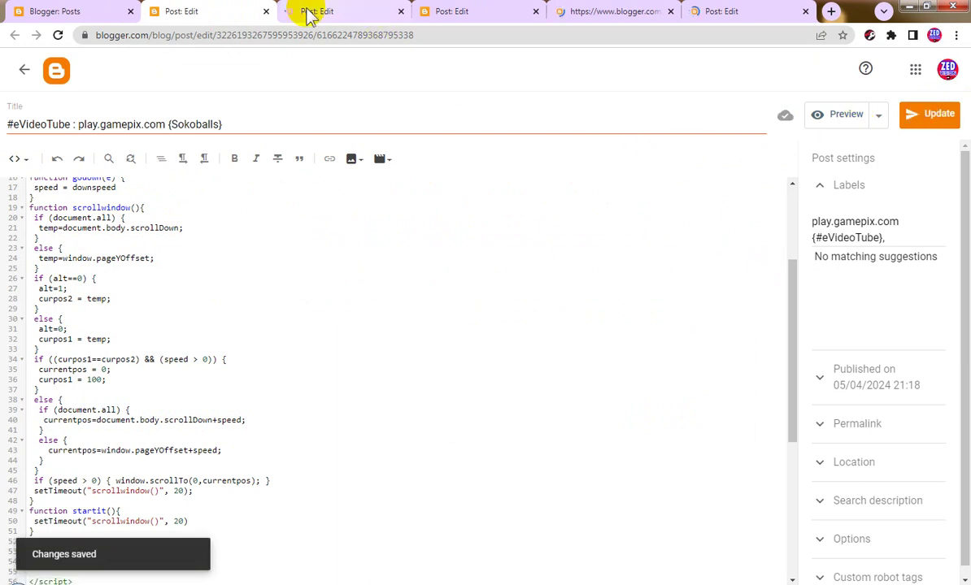
left_click(265, 12)
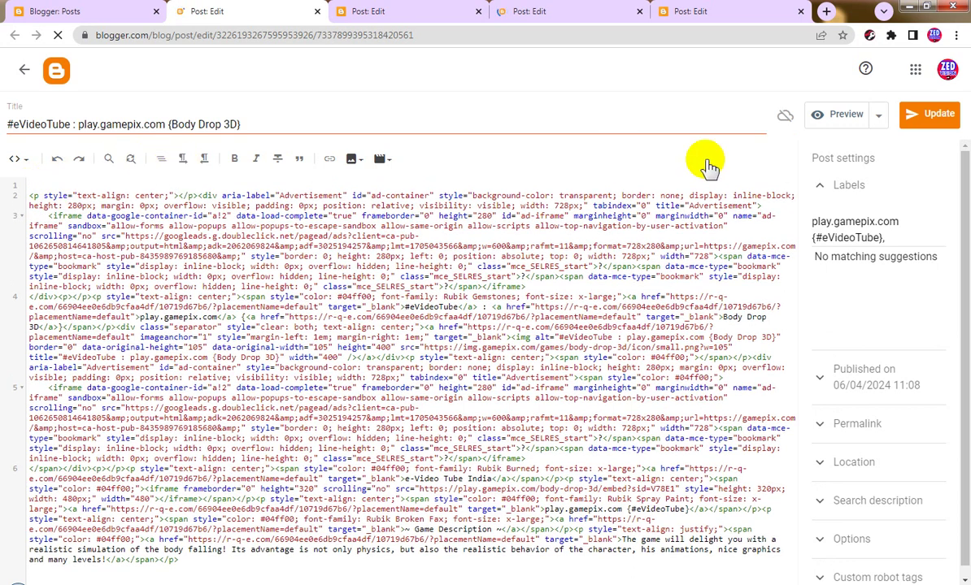
Paste the script into the empty first line of the {Body Drop 3D} HTML, update the post and close its editor tab
key("ctrl+v")
left_click(936, 124)
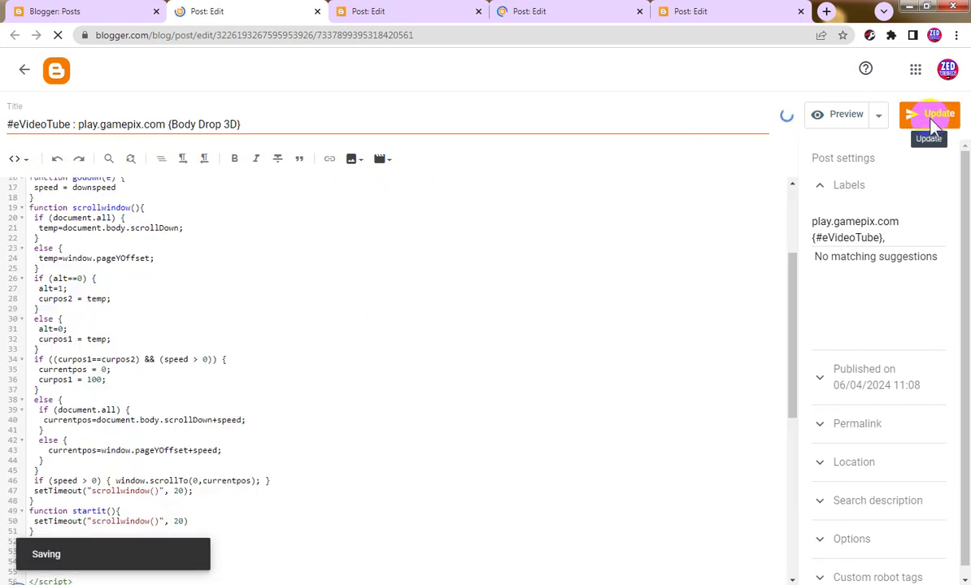
left_click(317, 11)
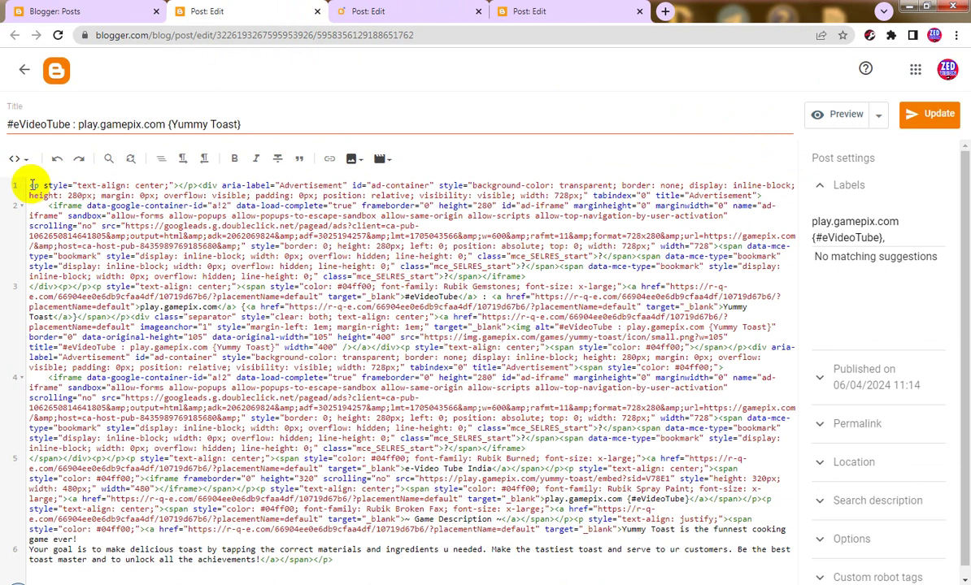
Insert the copied script above the existing HTML of the {Yummy Toast} post, update the post and close its editor tab
left_click(59, 175)
key("Return")
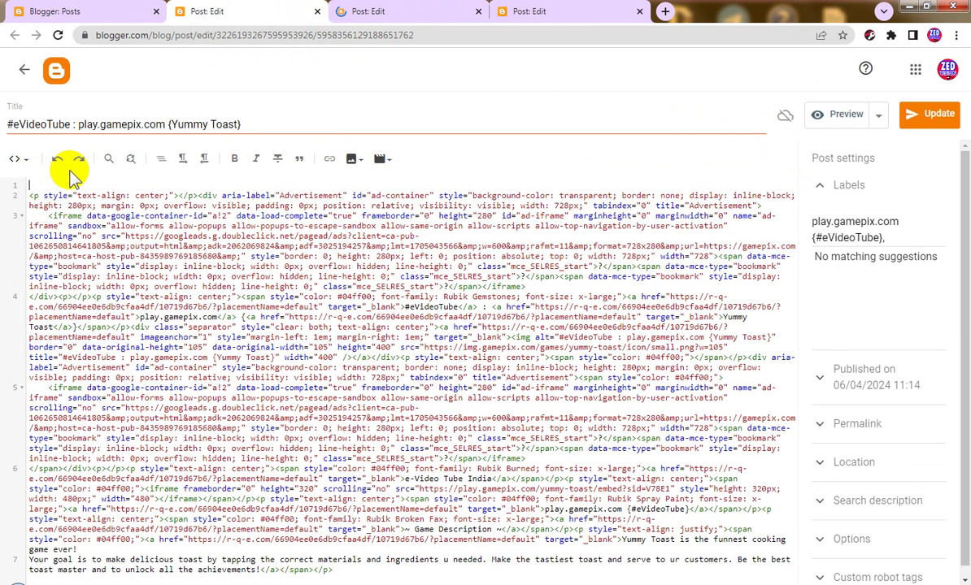
key("ctrl+v")
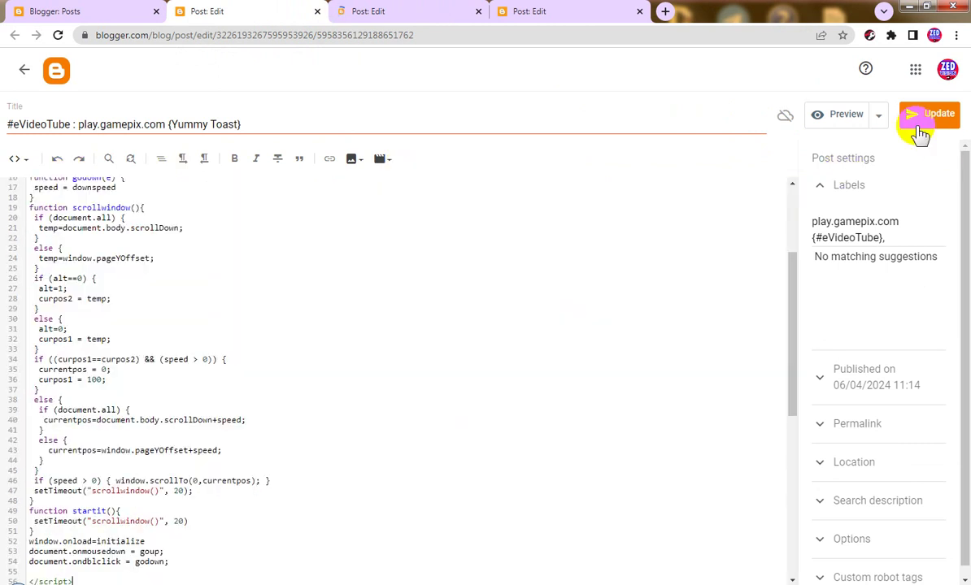
left_click(913, 126)
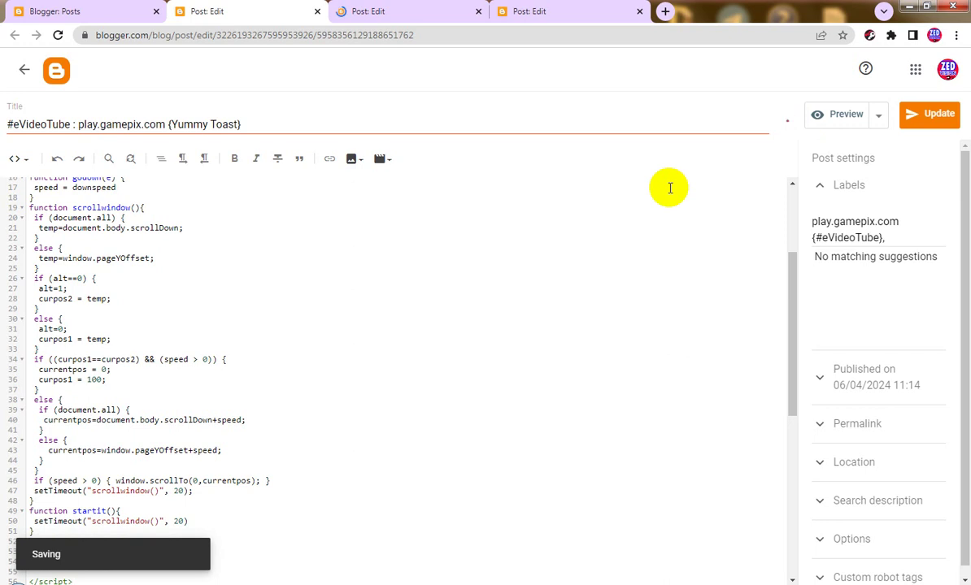
left_click(317, 12)
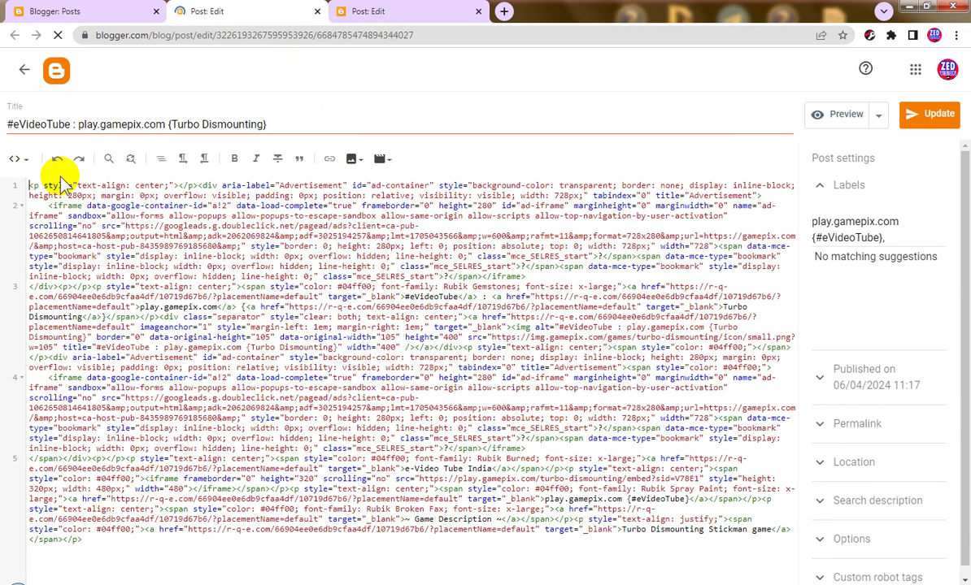
Insert the copied script on a new first line of the {Turbo Dismounting} HTML, update the post and close its editor tab
key("Return")
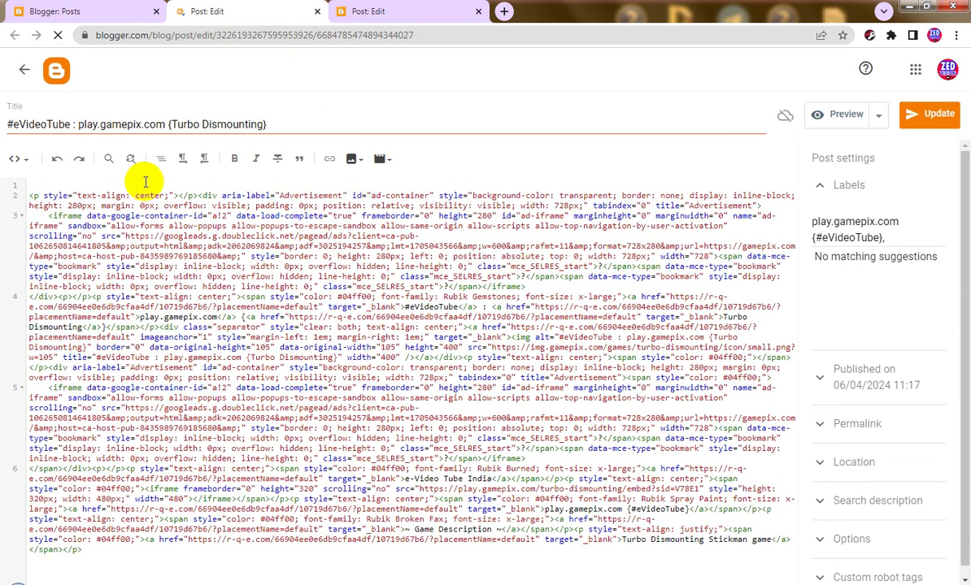
key("ctrl+v")
left_click(933, 116)
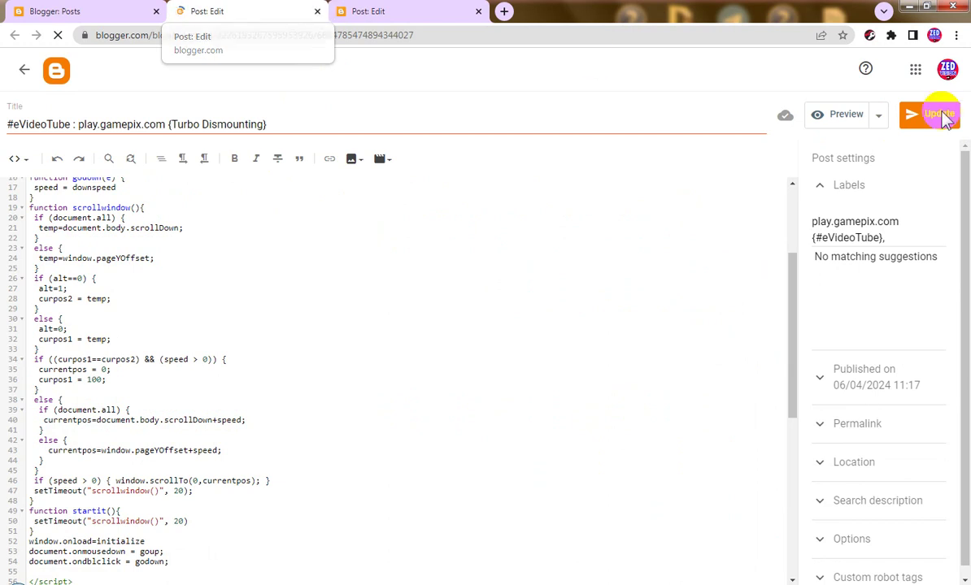
left_click(317, 13)
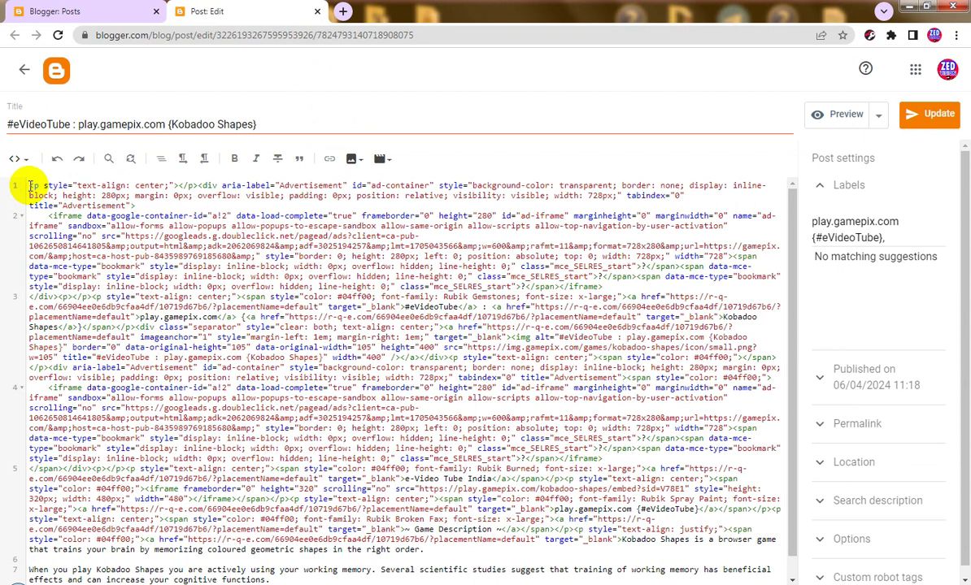
Insert the copied script at the start of the {Kobadoo Shapes} HTML, update the post and close its editor tab
key("Return")
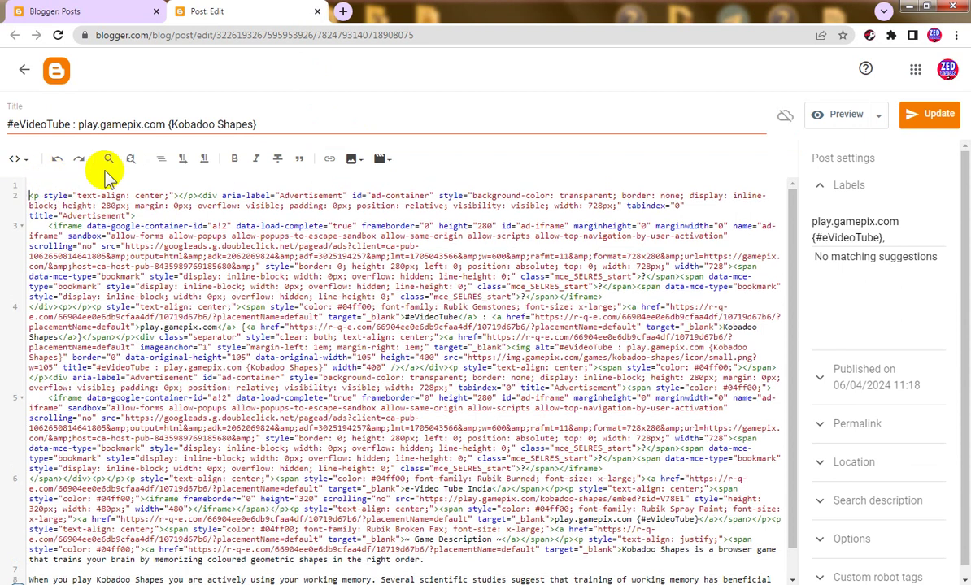
key("ctrl+v")
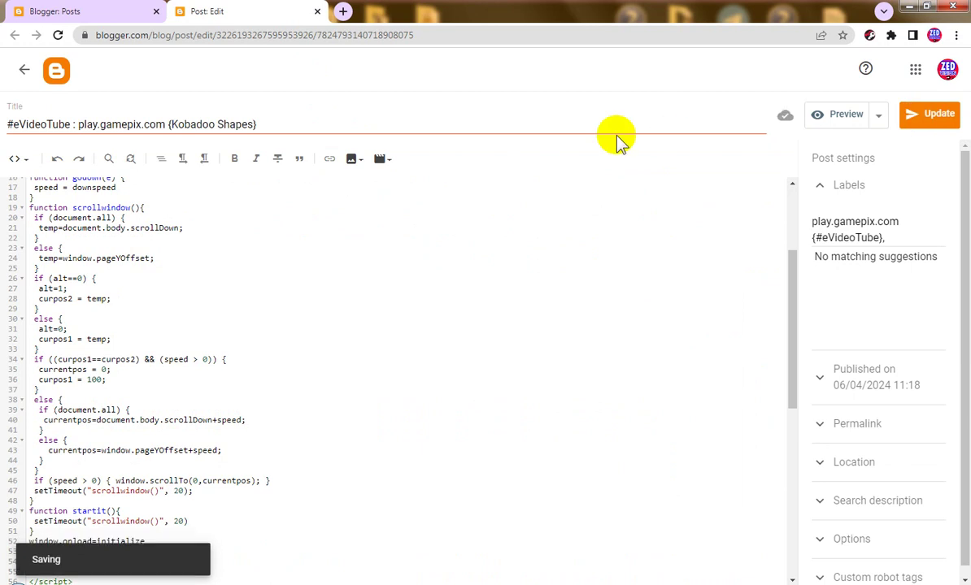
left_click(316, 12)
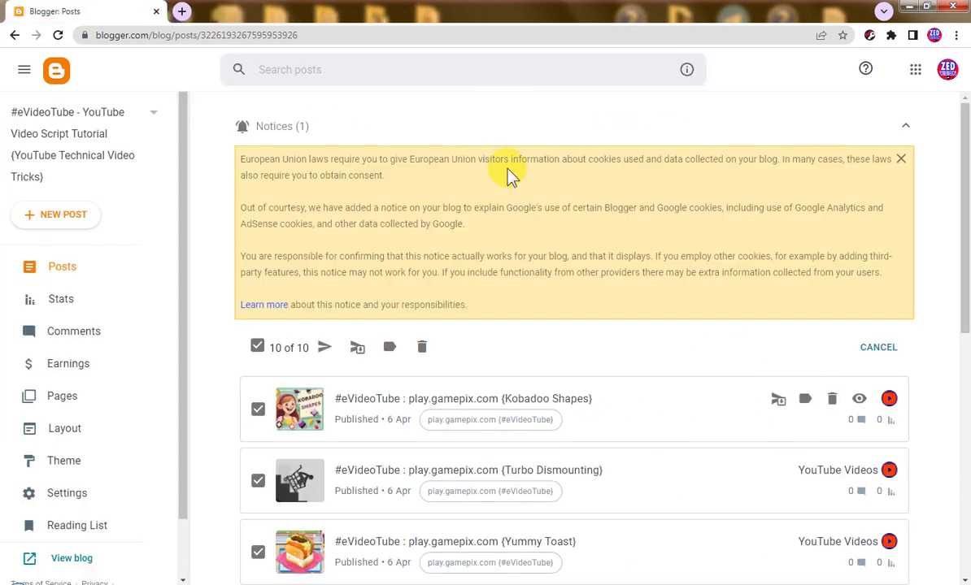
Reload the blog's posts page and look through the list of gamepix posts
left_click(58, 35)
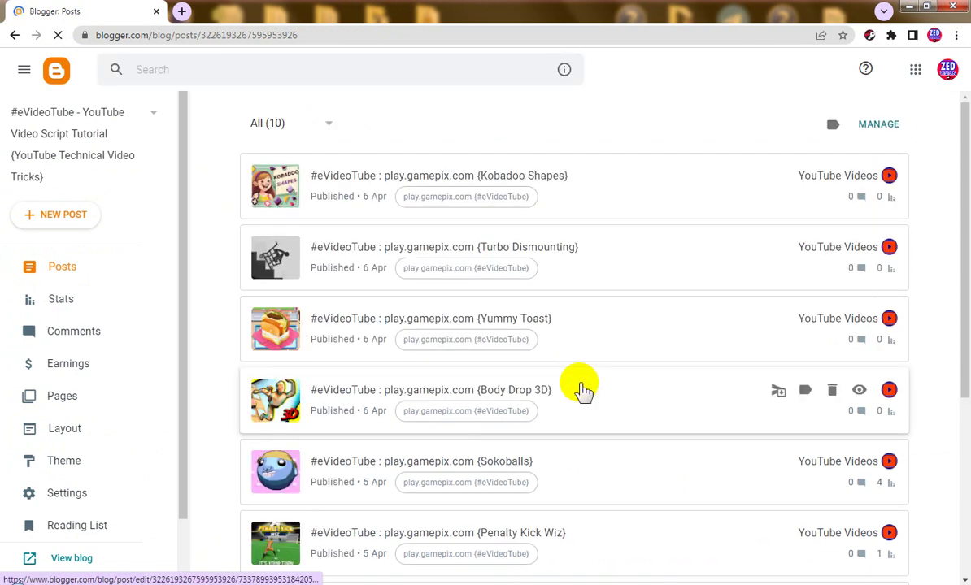
scroll(584, 391, "down", 4)
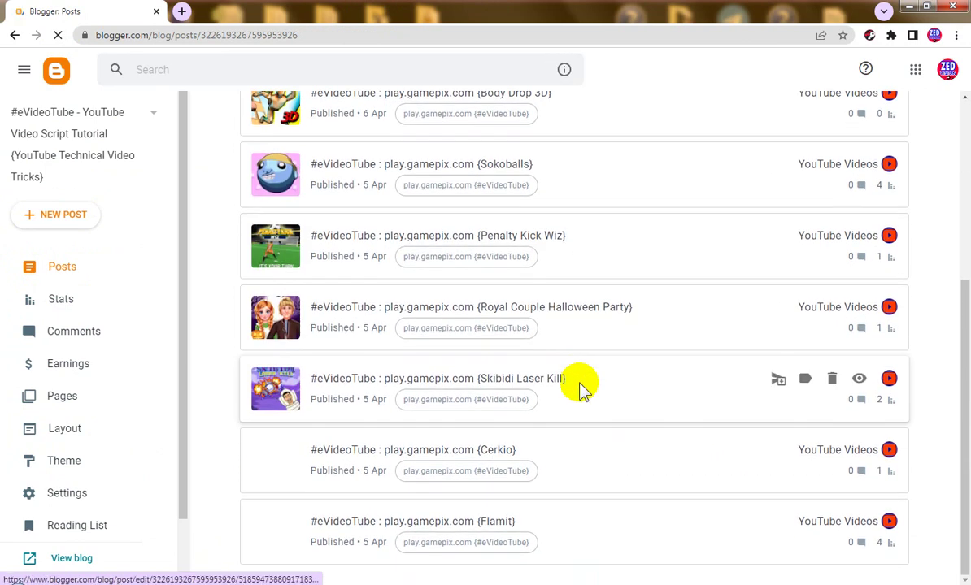
scroll(582, 390, "up", 4)
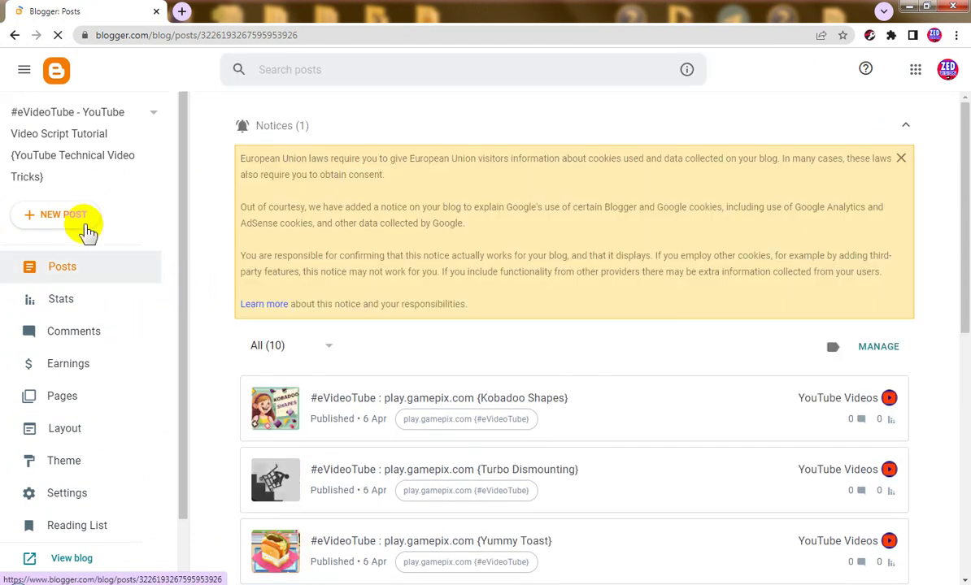
Create a new post, paste the script on a new line above its template HTML and save it as a draft
left_click(75, 215)
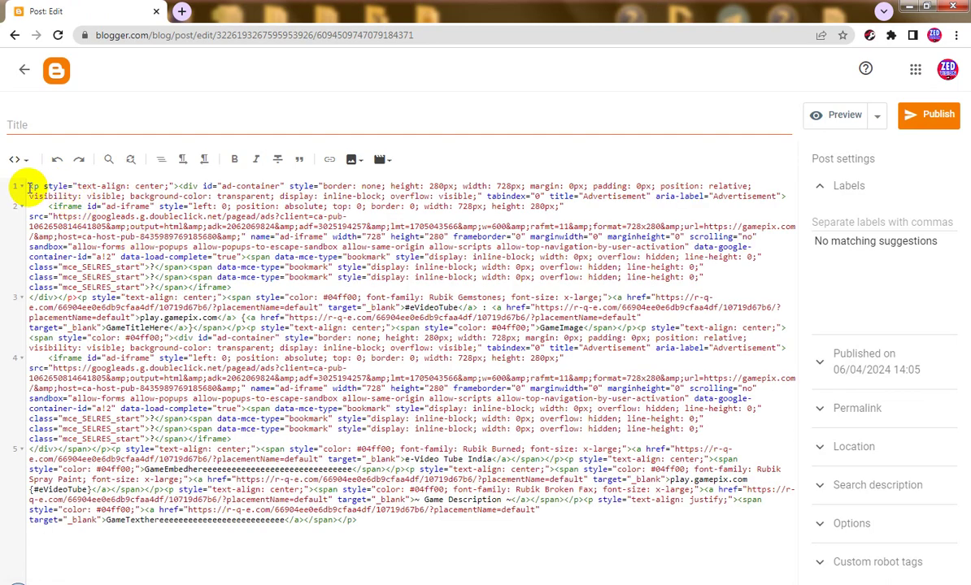
key("Return")
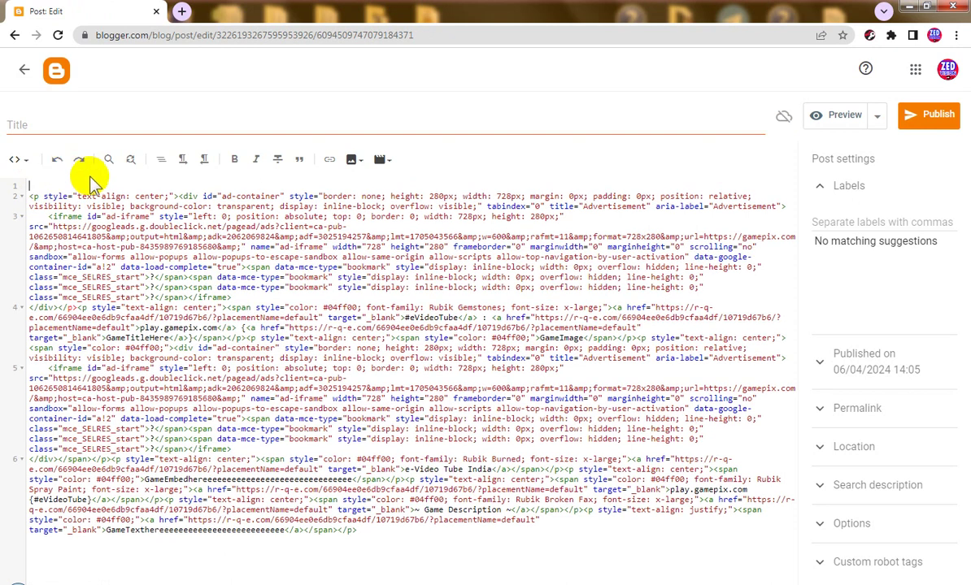
key("ctrl+v")
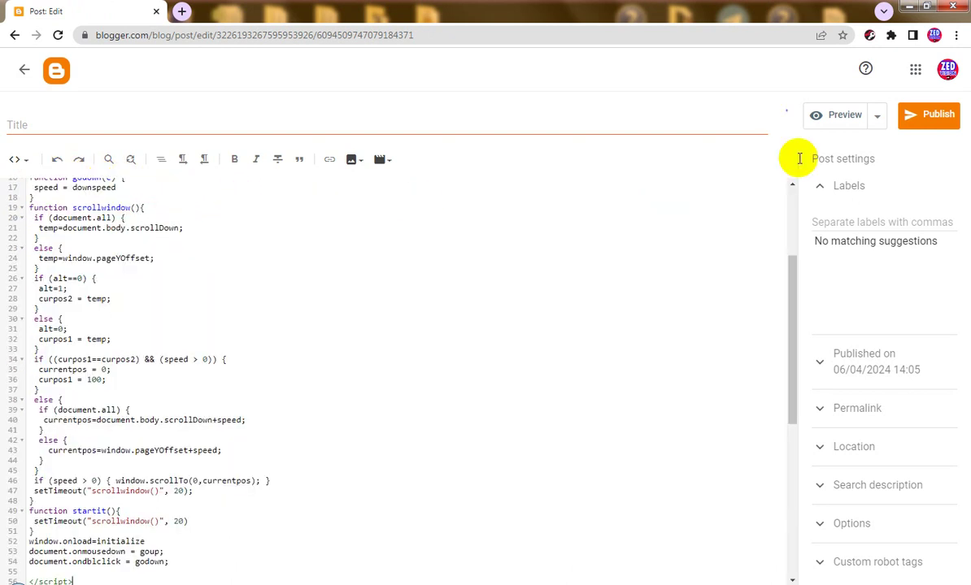
left_click(876, 120)
left_click(883, 182)
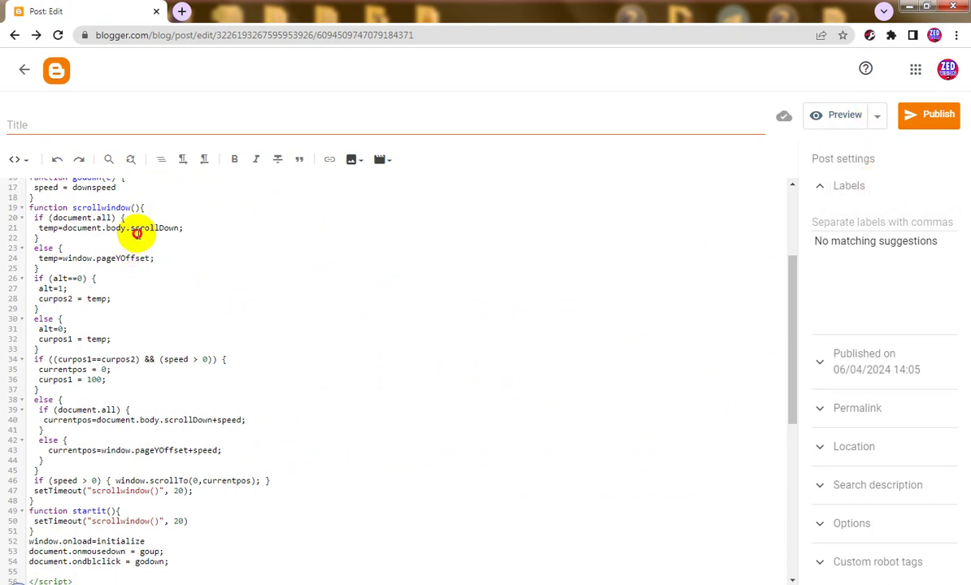
Select and copy the entire HTML of the new draft, including the auto-scroll script
key("ctrl+a")
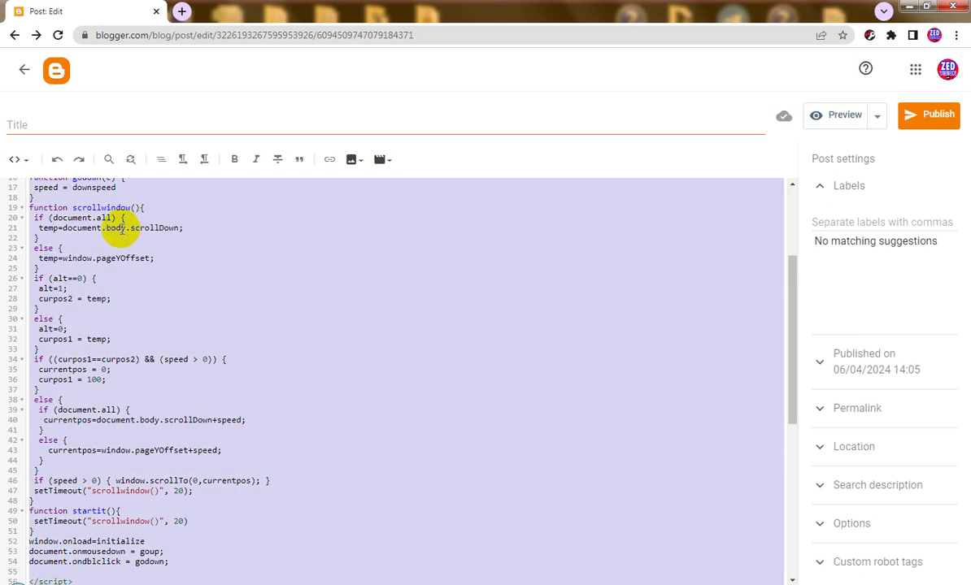
right_click(122, 229)
left_click(160, 253)
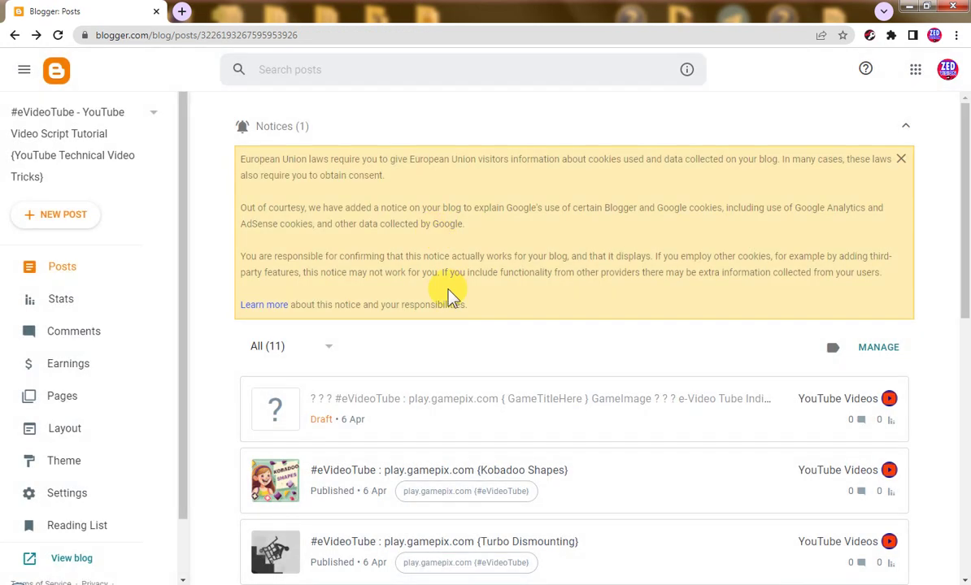
Open the live blog and examine how the homepage and its {Kobadoo Shapes} post display and scroll
scroll(104, 498, "down", 1)
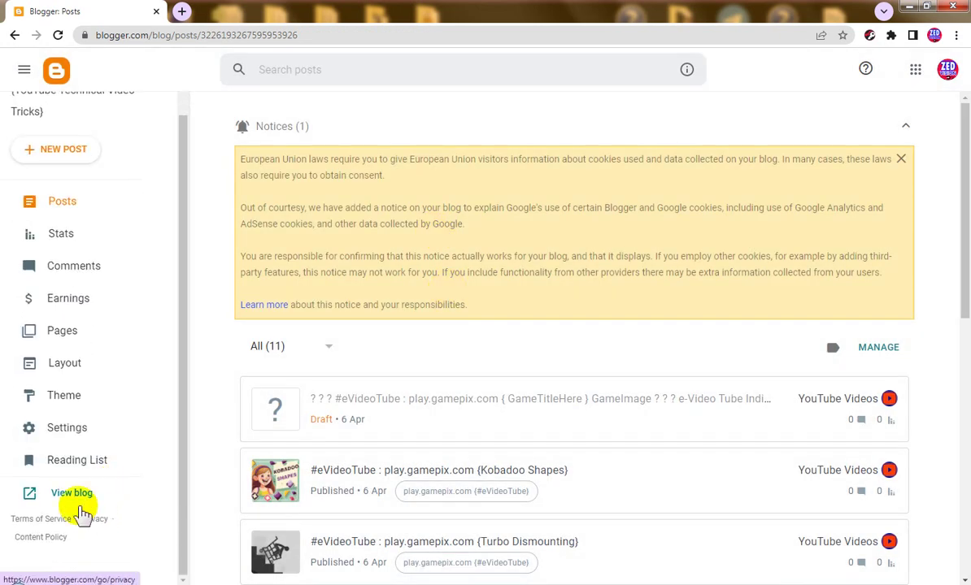
left_click(78, 493)
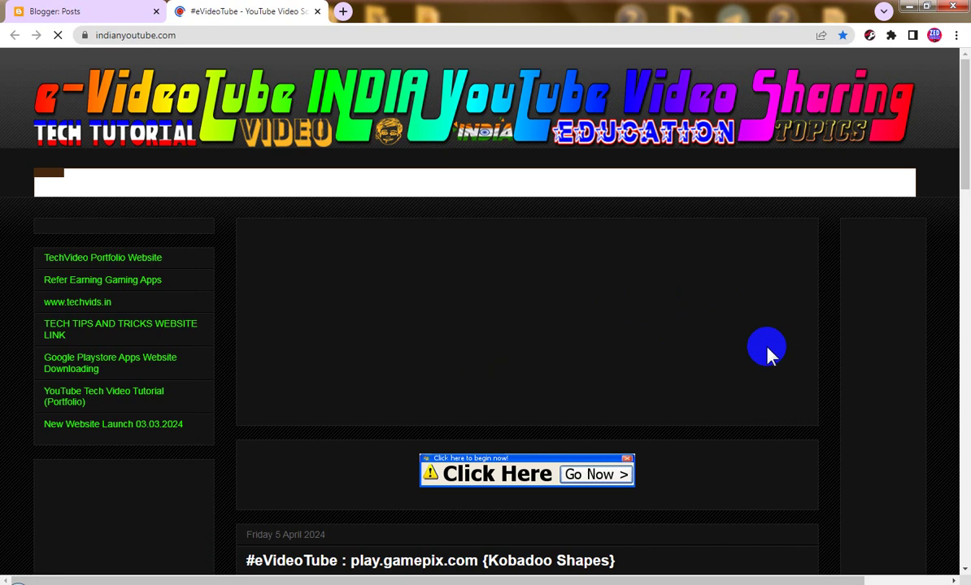
scroll(769, 389, "down", 3)
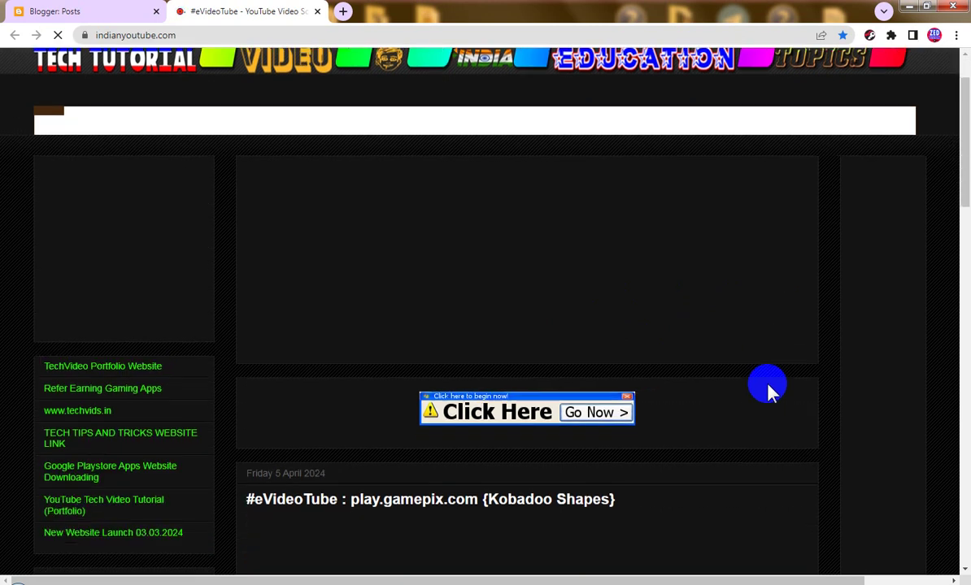
scroll(769, 388, "down", 4)
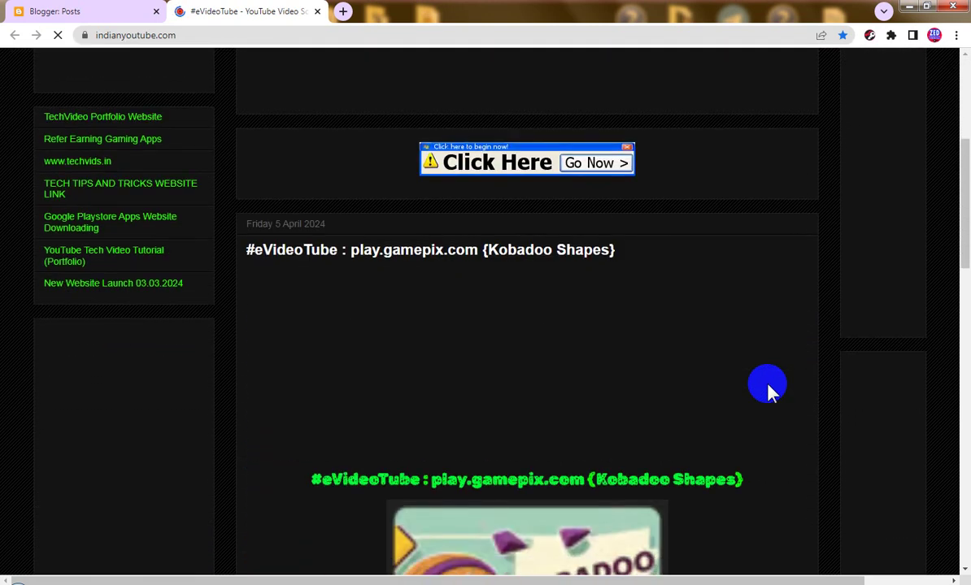
scroll(769, 389, "down", 1)
scroll(836, 389, "up", 2)
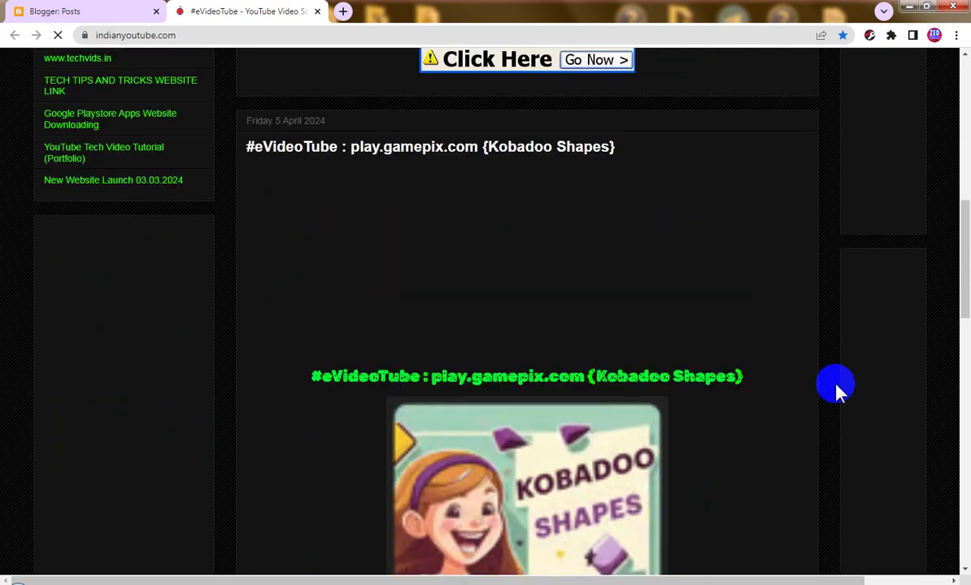
scroll(837, 388, "down", 2)
scroll(838, 389, "down", 3)
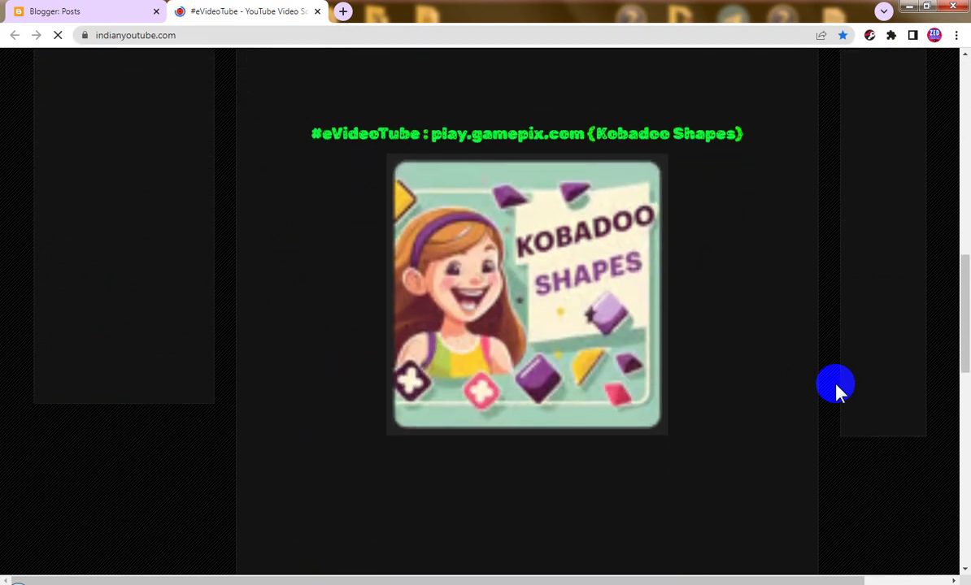
scroll(837, 389, "down", 3)
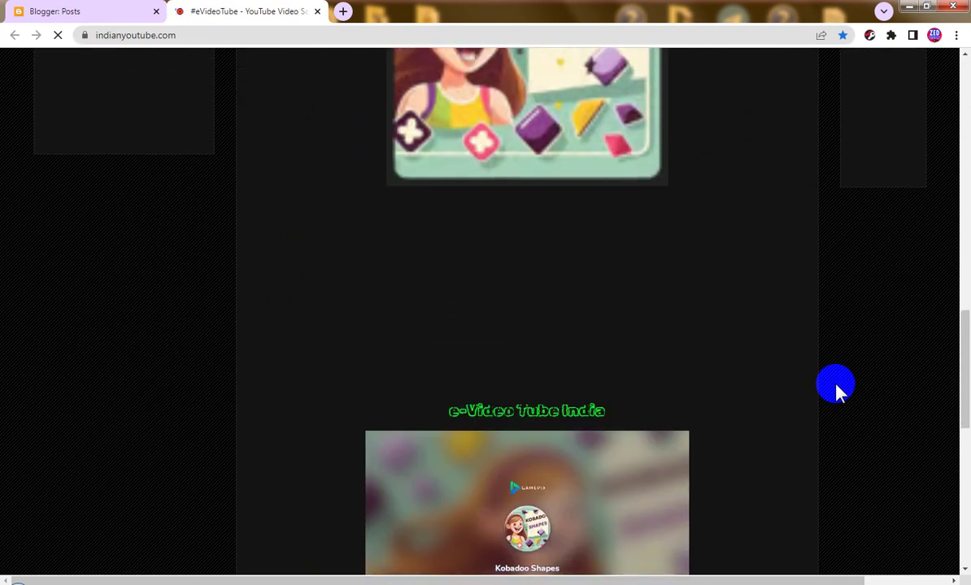
Check the auto-scroll on the live homepage over repeated passes, from the header through the {Kobadoo Shapes} post to the Older Posts link
scroll(837, 390, "down", 3)
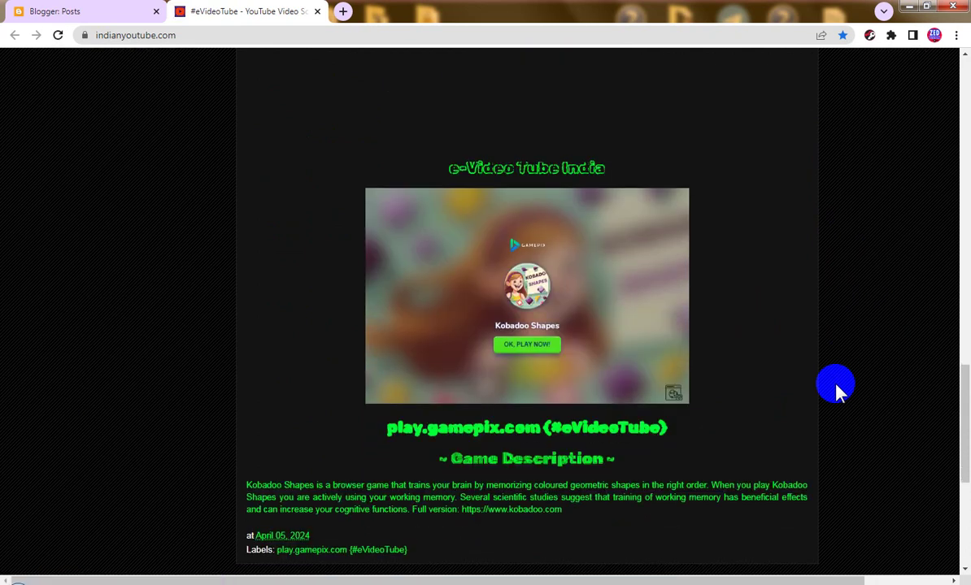
scroll(838, 390, "down", 3)
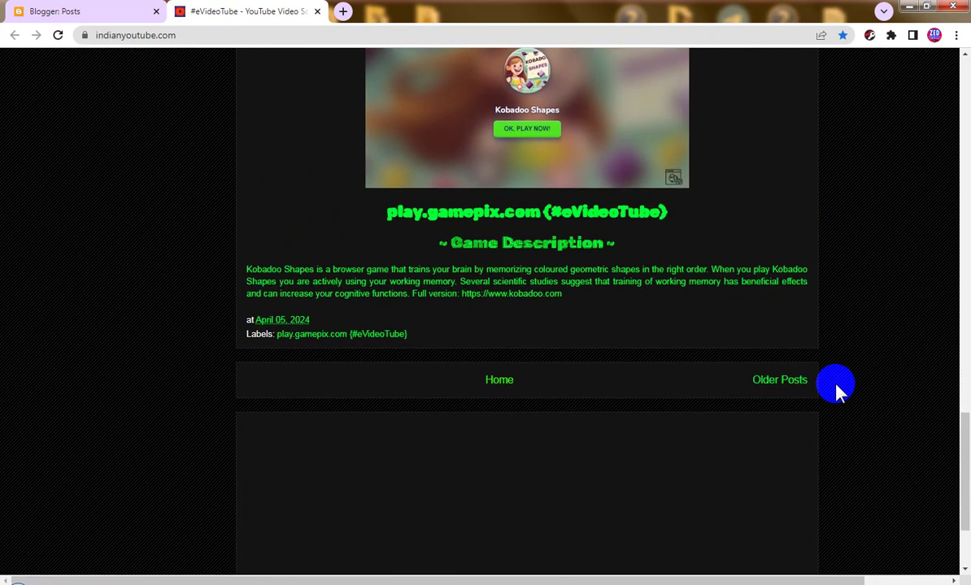
scroll(837, 388, "down", 3)
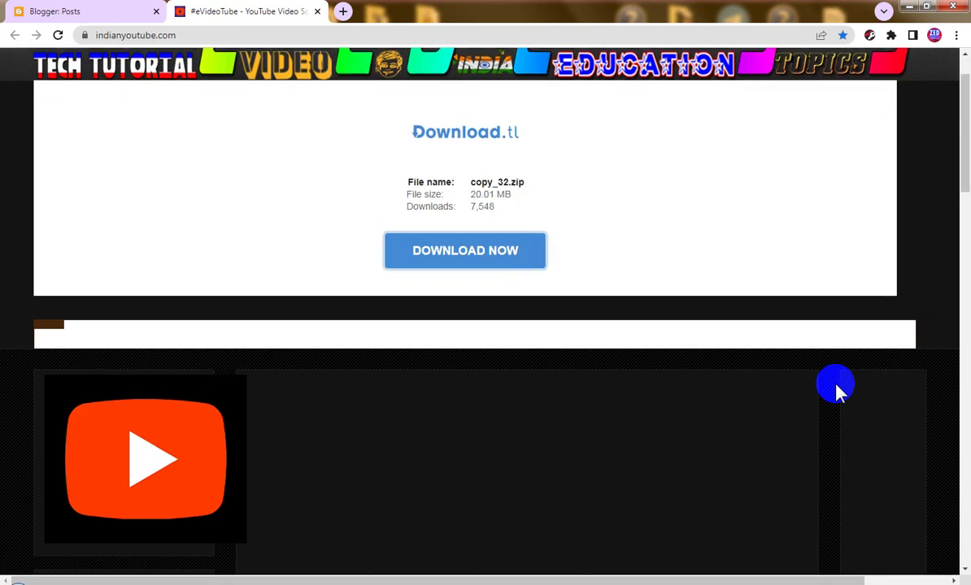
scroll(837, 390, "down", 3)
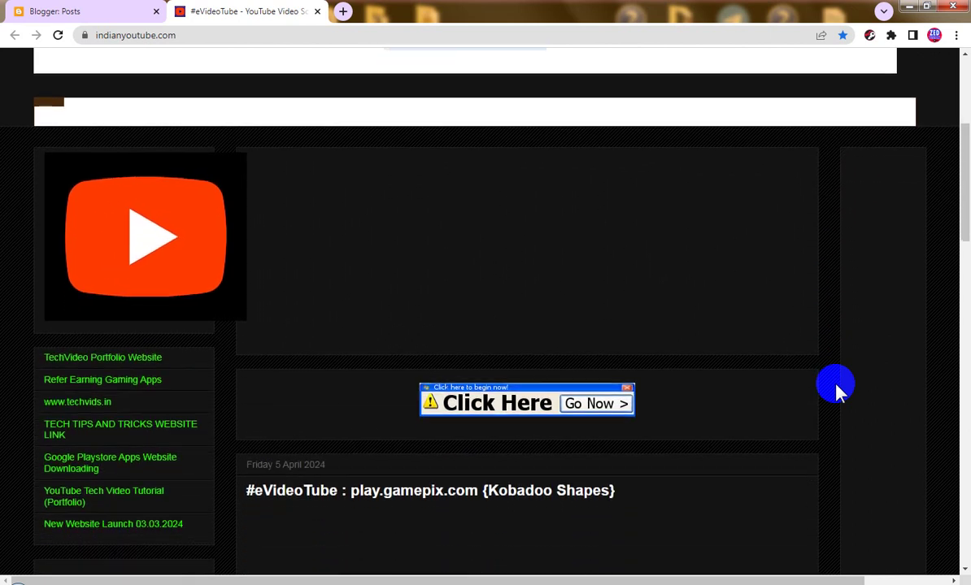
scroll(837, 390, "down", 3)
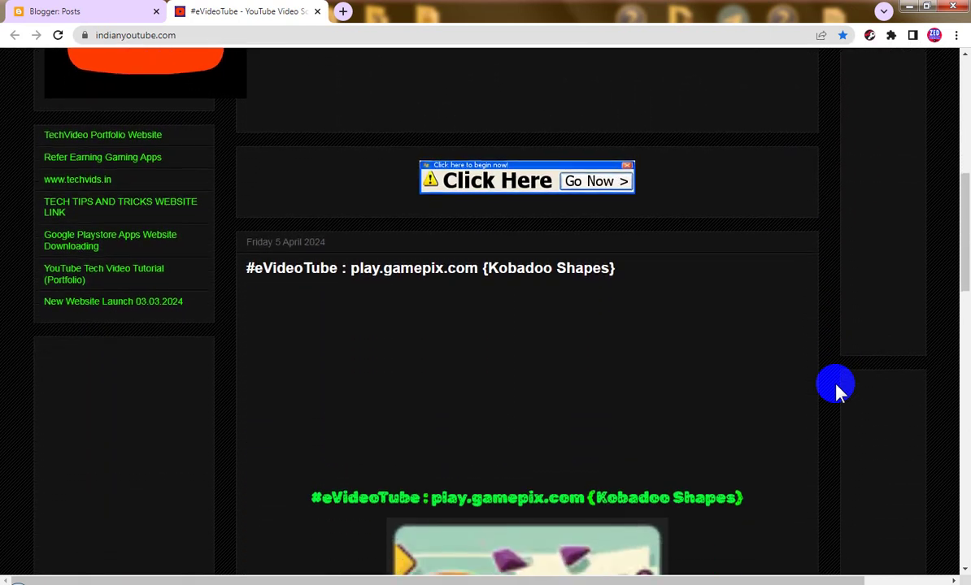
scroll(837, 389, "down", 3)
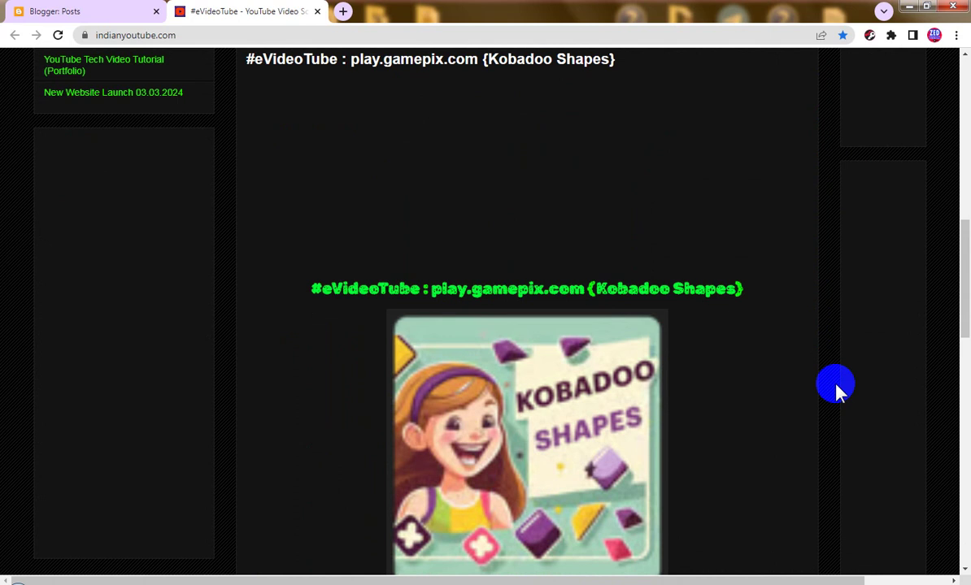
scroll(837, 389, "down", 3)
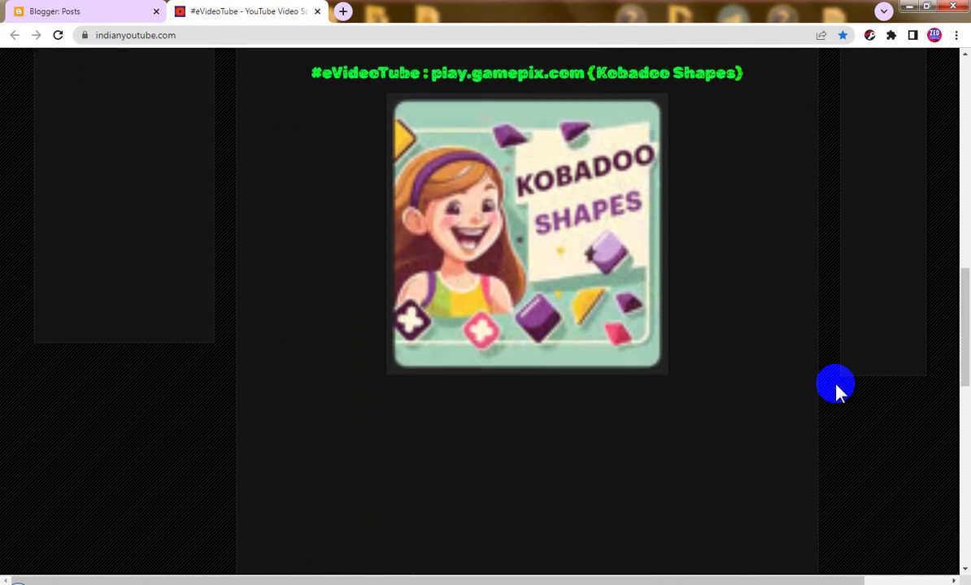
scroll(838, 390, "down", 3)
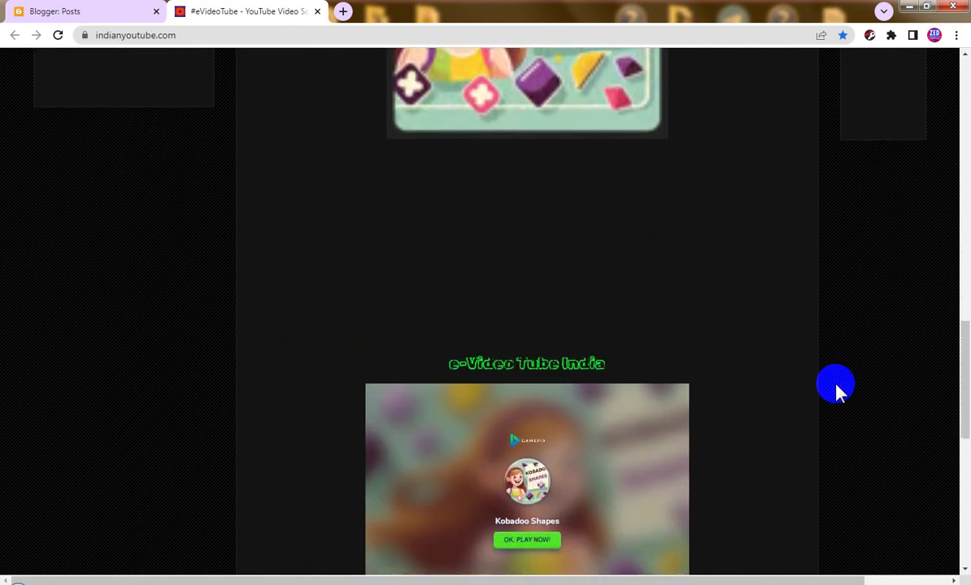
scroll(837, 390, "down", 3)
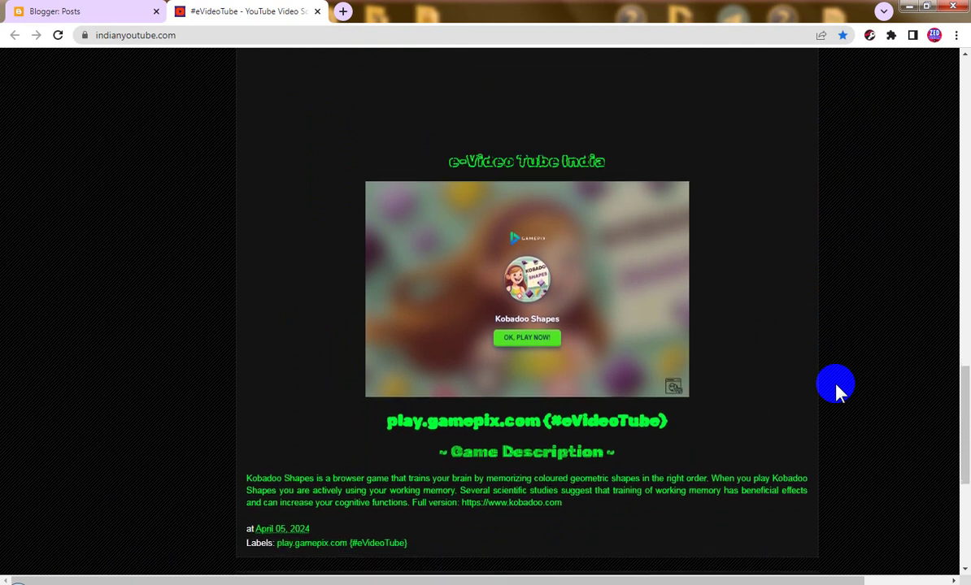
scroll(557, 347, "down", 3)
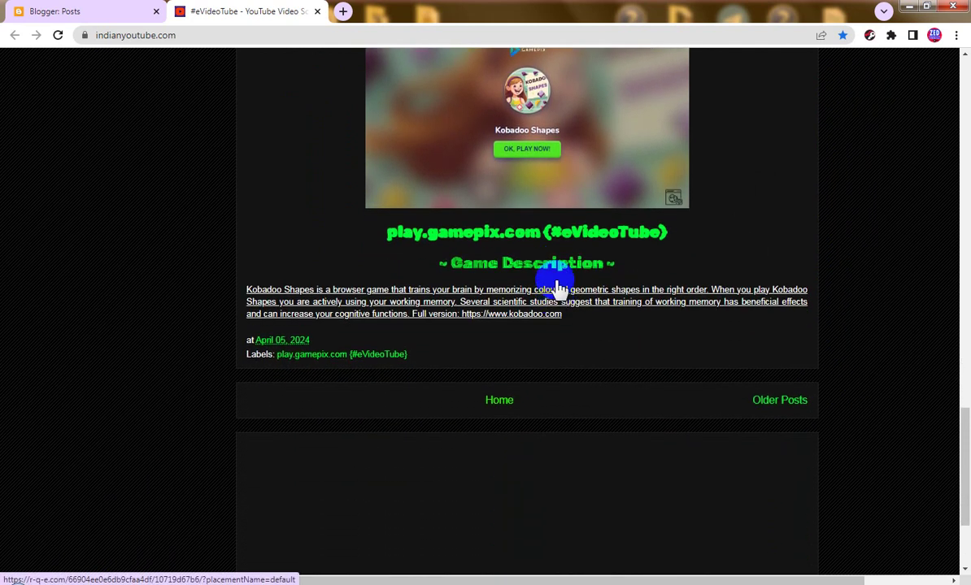
scroll(556, 226, "down", 1)
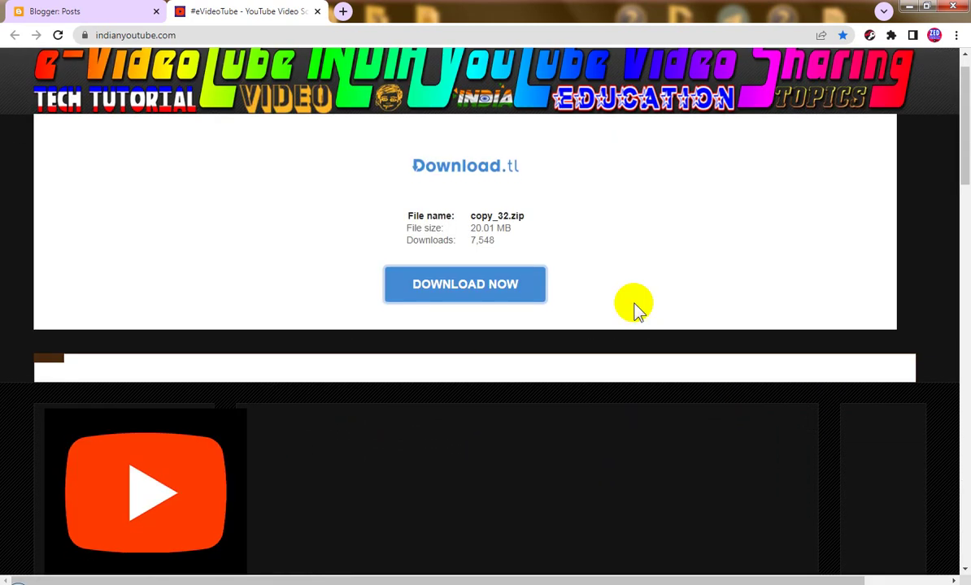
scroll(637, 304, "down", 2)
scroll(638, 307, "down", 4)
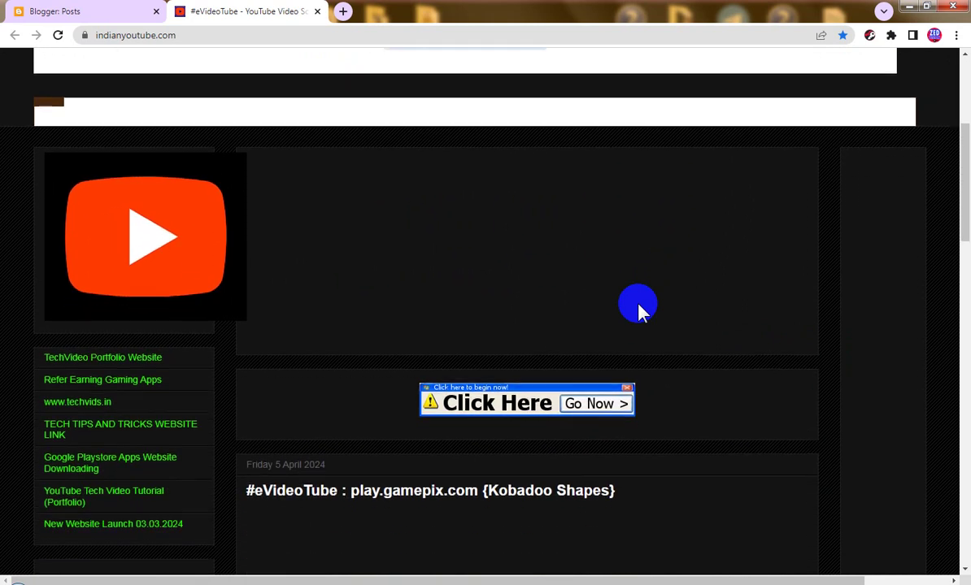
scroll(639, 339, "down", 3)
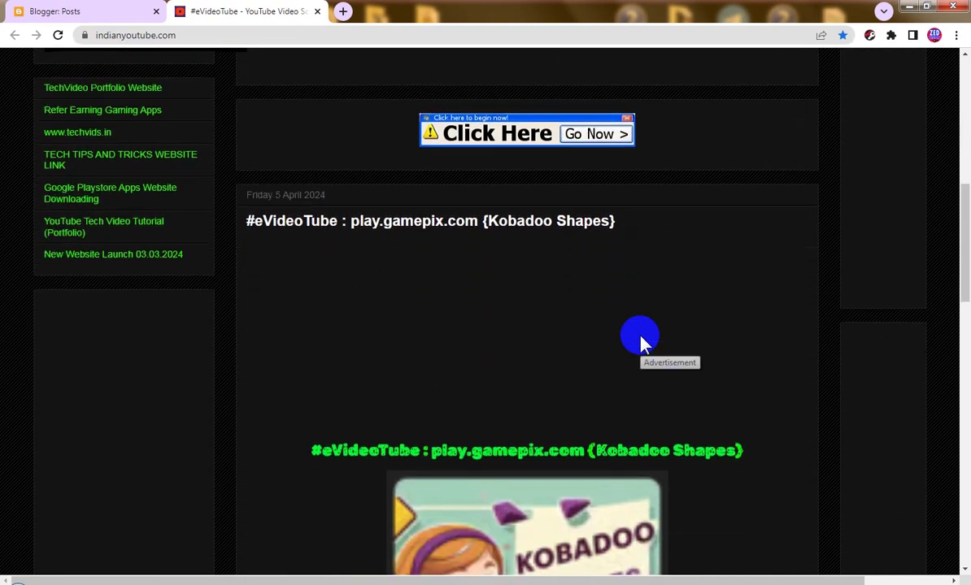